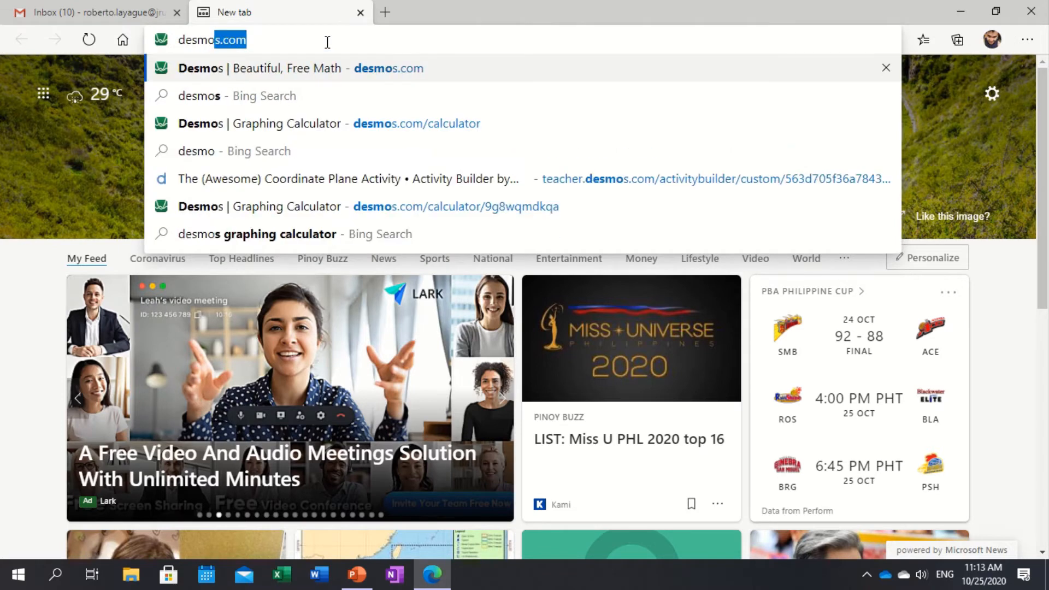
# Step: Open desmos.com and log in with Google using the first listed account
pyautogui.press('Return')
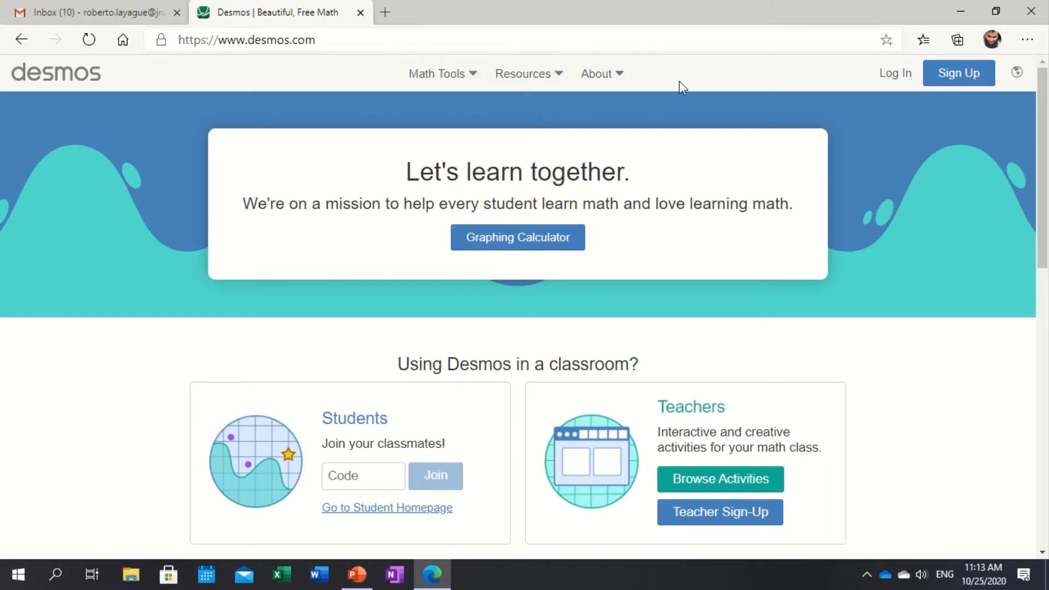
pyautogui.click(901, 81)
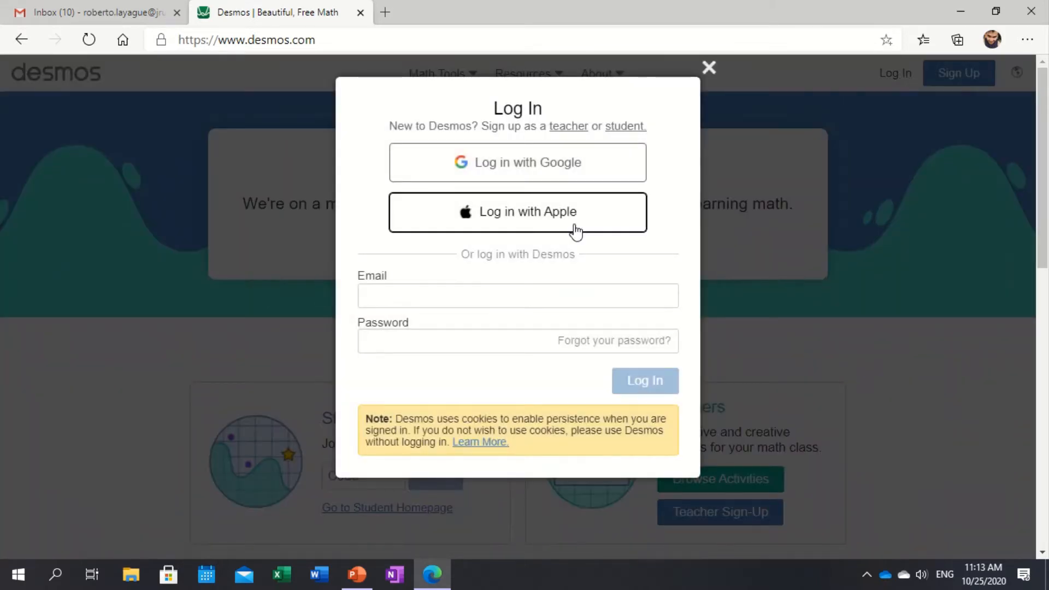
pyautogui.click(523, 177)
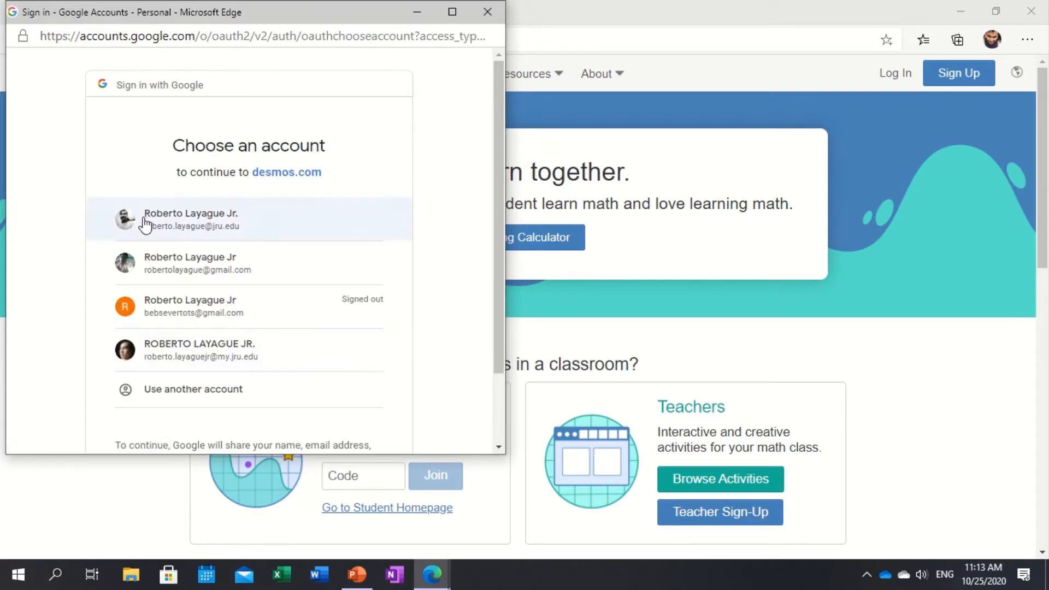
pyautogui.click(153, 218)
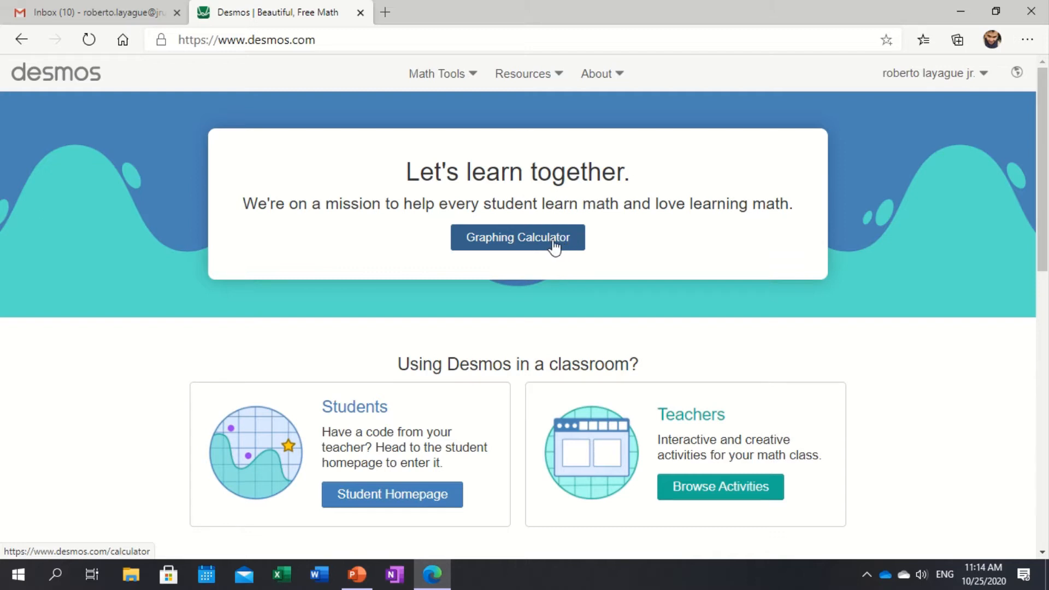
# Step: Open the Graphing Calculator and enter the function f(x) = ax as the first expression
pyautogui.click(553, 245)
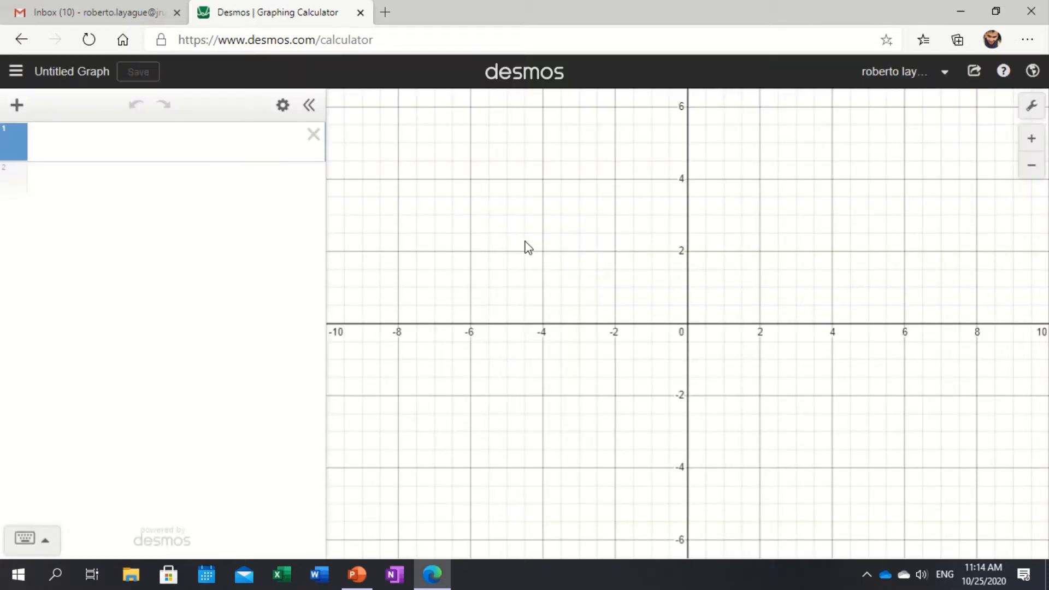
pyautogui.click(77, 148)
pyautogui.write('f(')
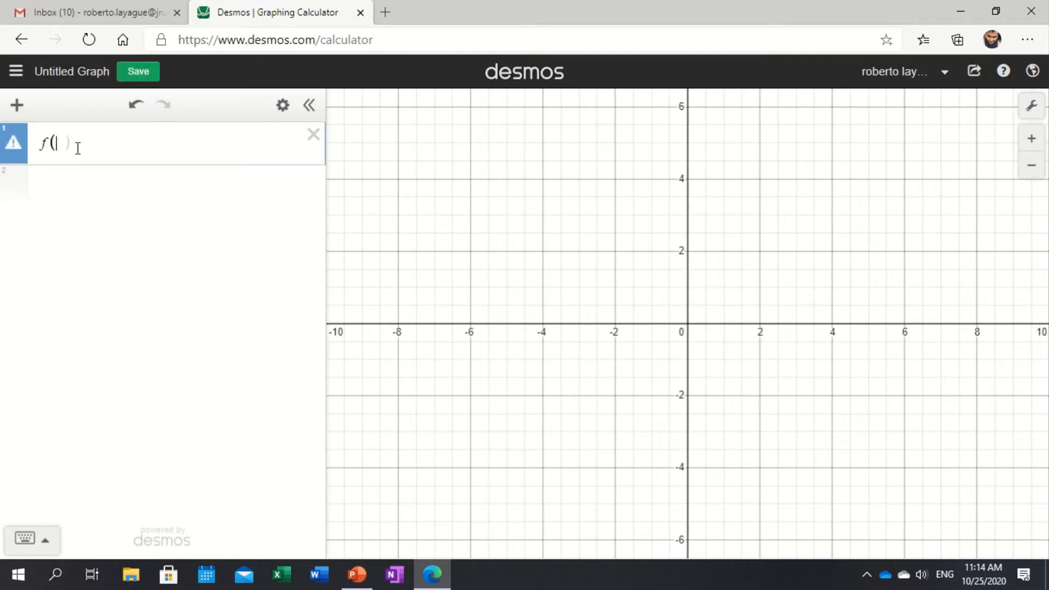
pyautogui.write('x')
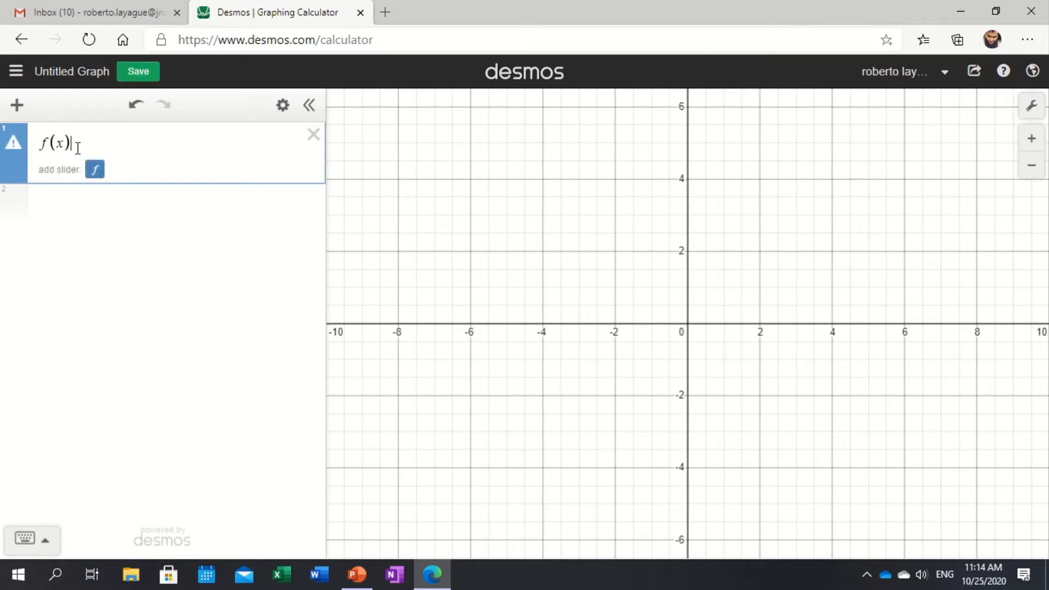
pyautogui.write('=')
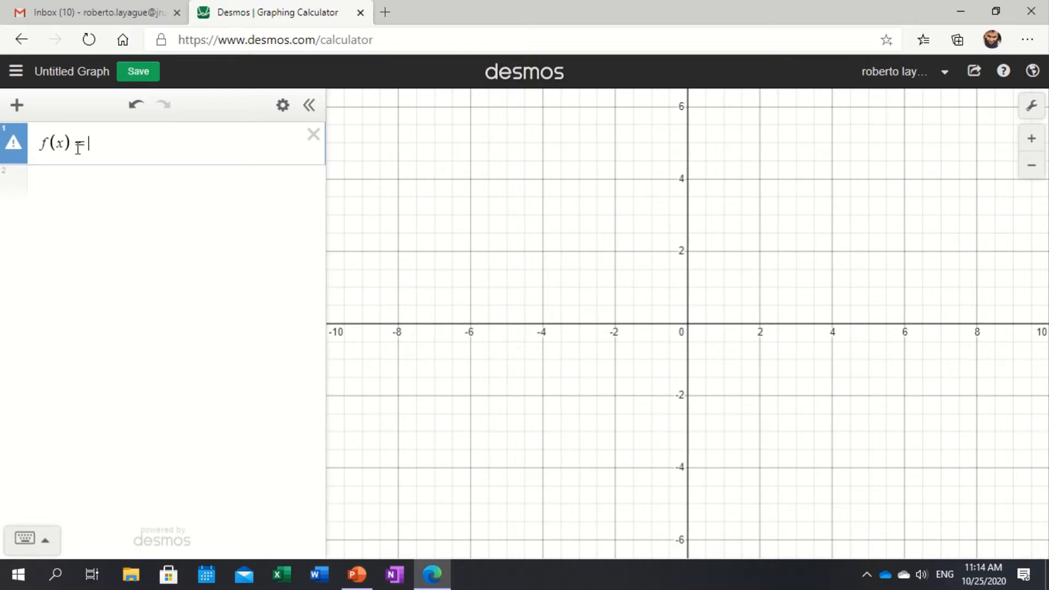
pyautogui.write('ax')
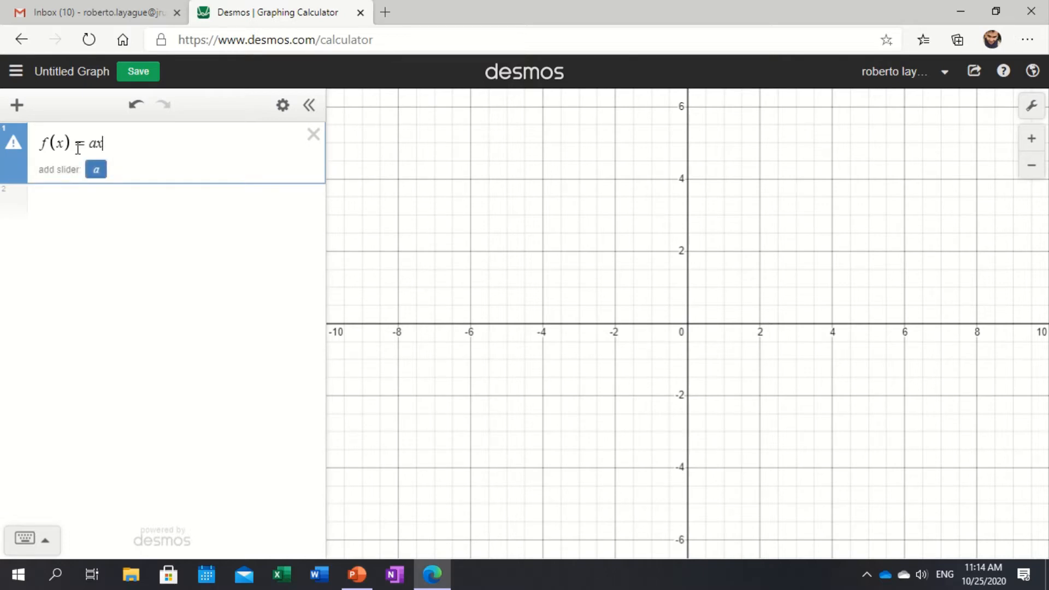
pyautogui.write('+')
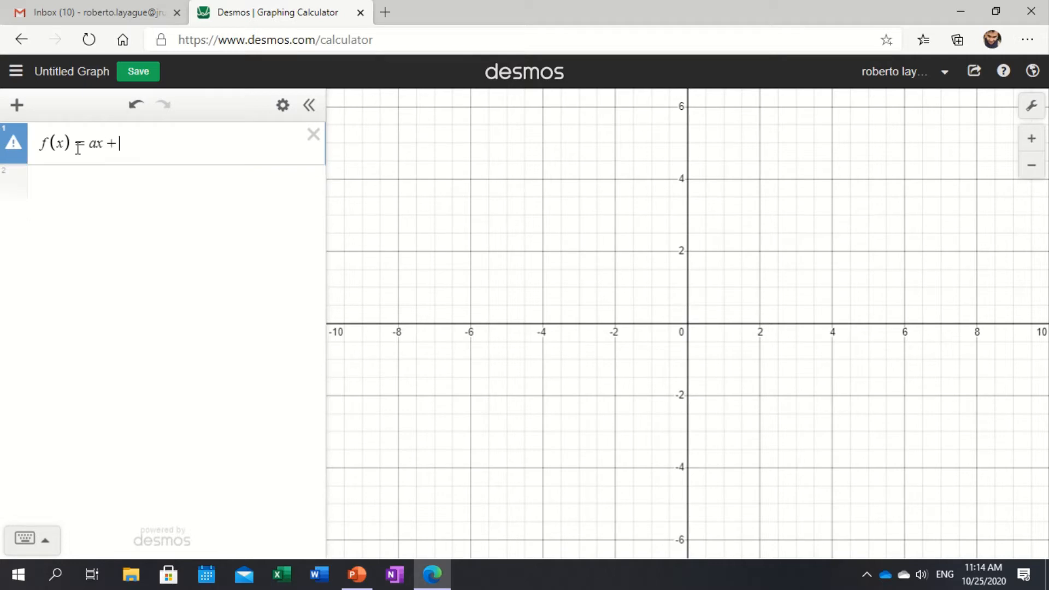
pyautogui.write('3')
pyautogui.press('BackSpace')
pyautogui.press('BackSpace')
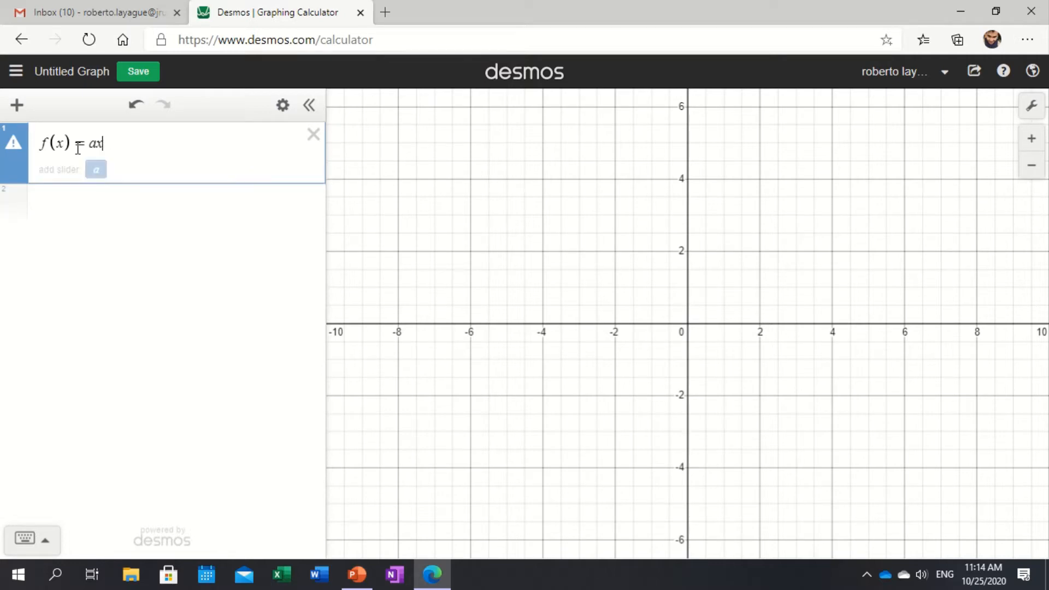
# Step: Add a slider for a and set it to 3
pyautogui.click(100, 175)
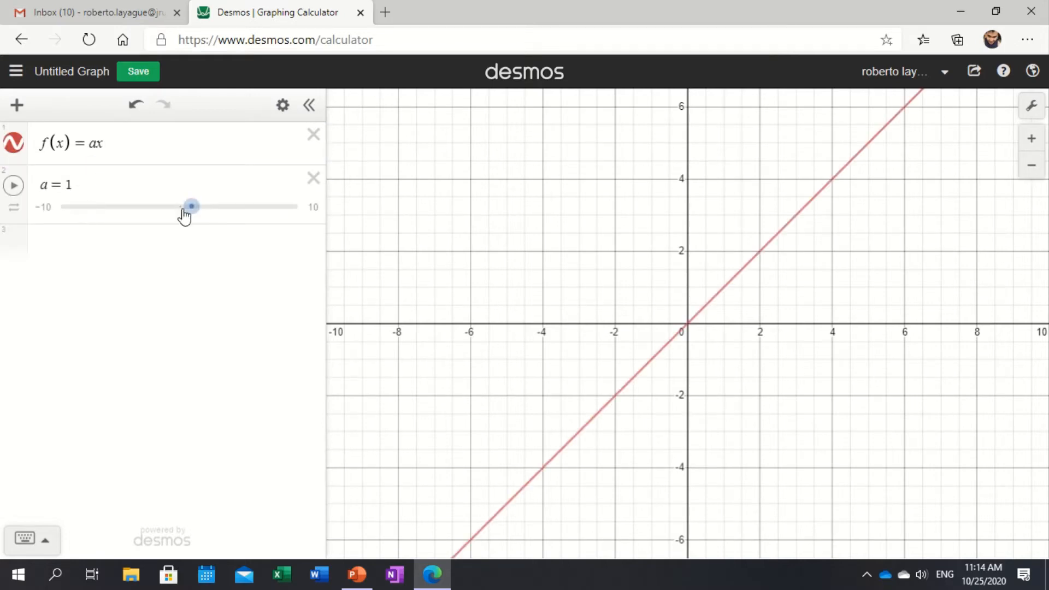
pyautogui.moveTo(191, 219); pyautogui.dragTo(215, 246)
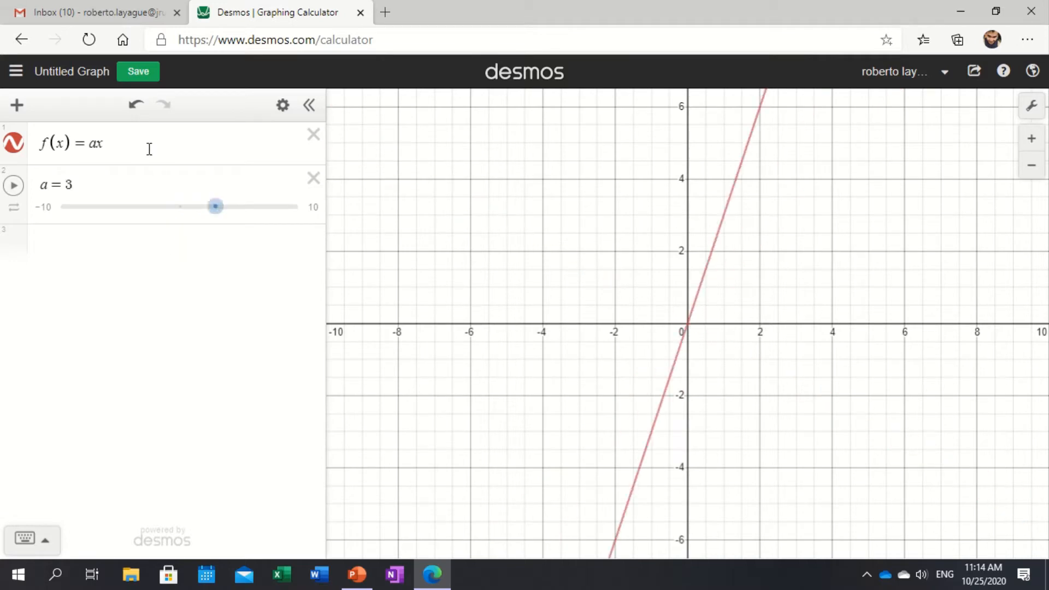
# Step: Extend the function to f(x) = ax + b and add a slider for b
pyautogui.click(131, 142)
pyautogui.write('+b')
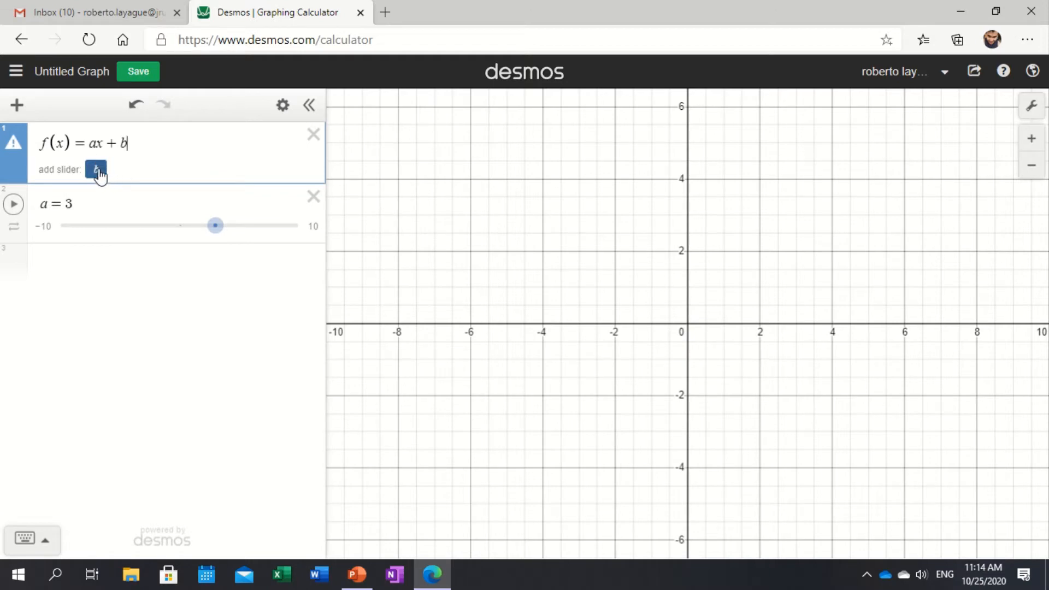
pyautogui.click(97, 170)
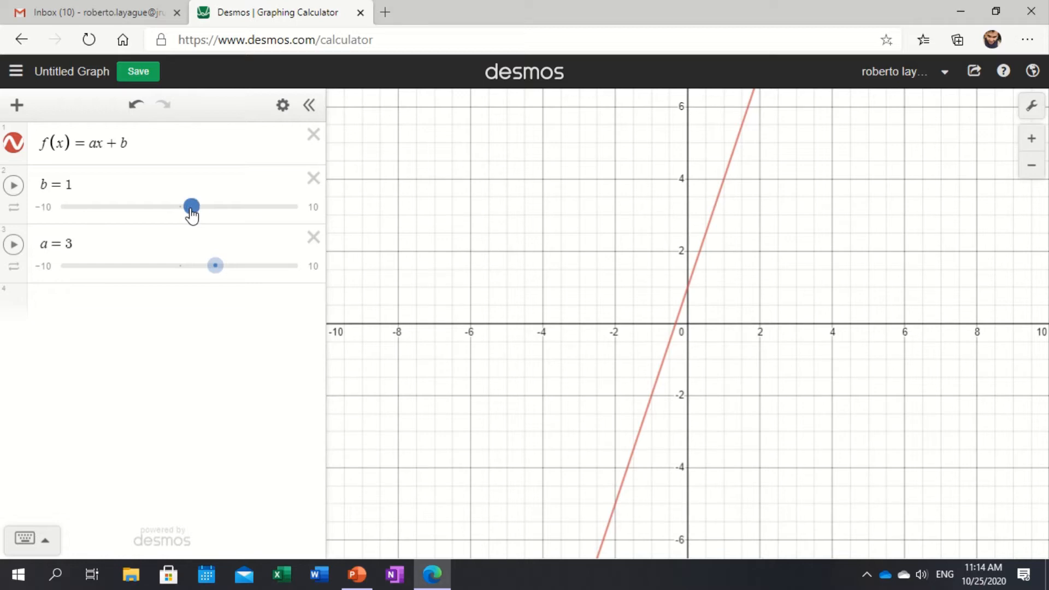
# Step: Vary the line with the sliders: set b to 6.4, a to −1.1, and finally b to −4.1
pyautogui.moveTo(191, 213); pyautogui.dragTo(256, 225)
pyautogui.rightClick(181, 221)
pyautogui.click(150, 229)
pyautogui.click(149, 210)
pyautogui.moveTo(215, 265); pyautogui.dragTo(166, 265)
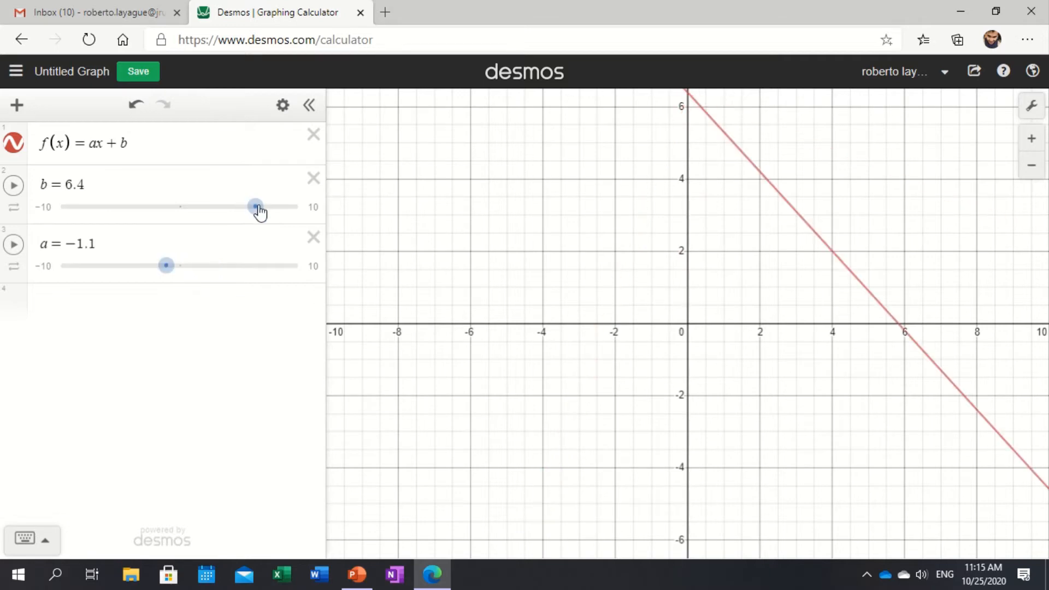
pyautogui.moveTo(260, 213); pyautogui.dragTo(131, 212)
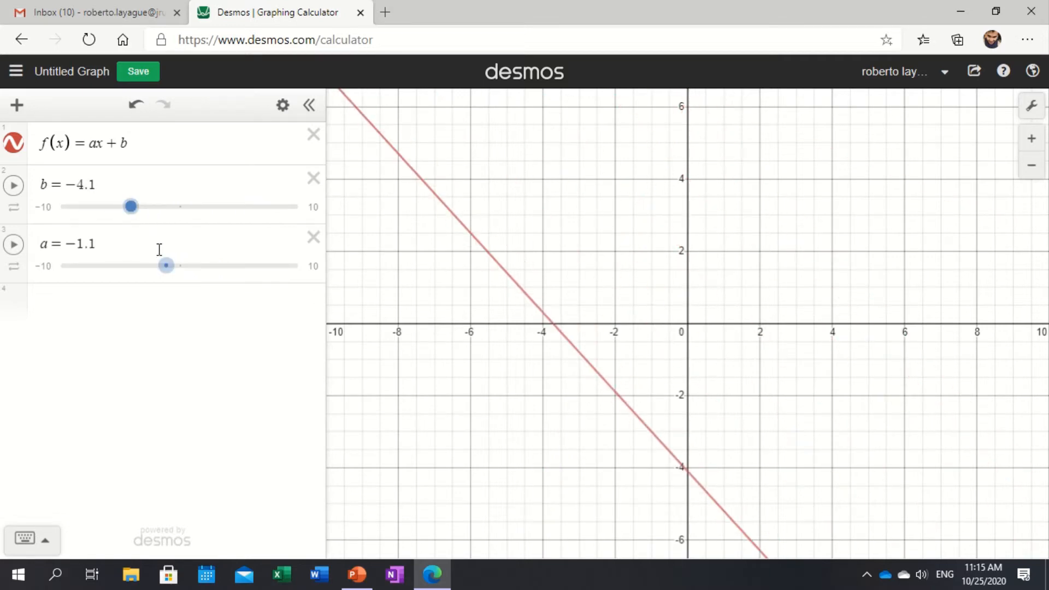
# Step: Save the graph with the title Linear Function
pyautogui.click(77, 86)
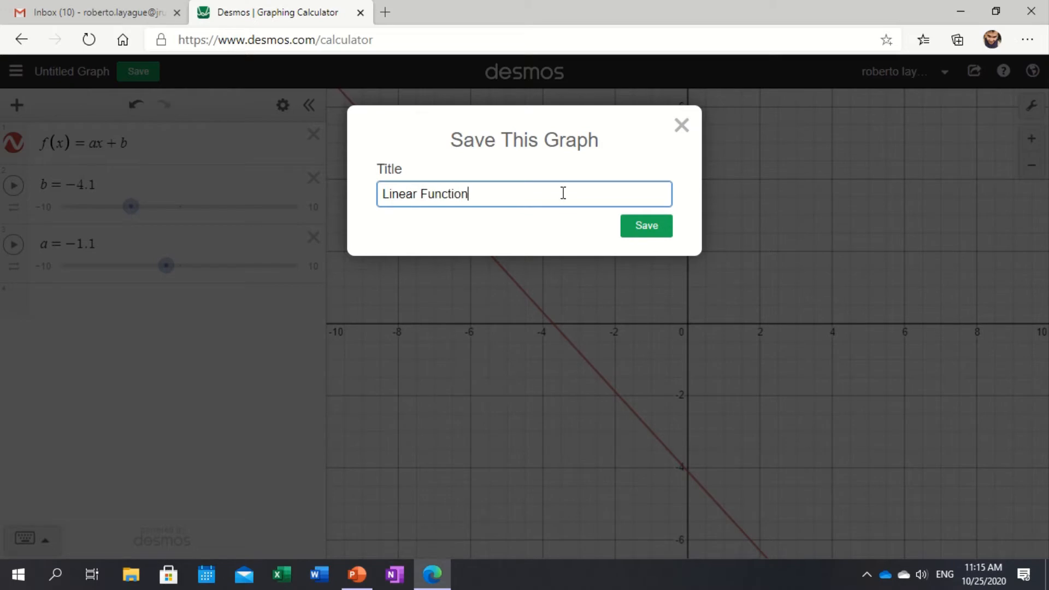
pyautogui.click(652, 226)
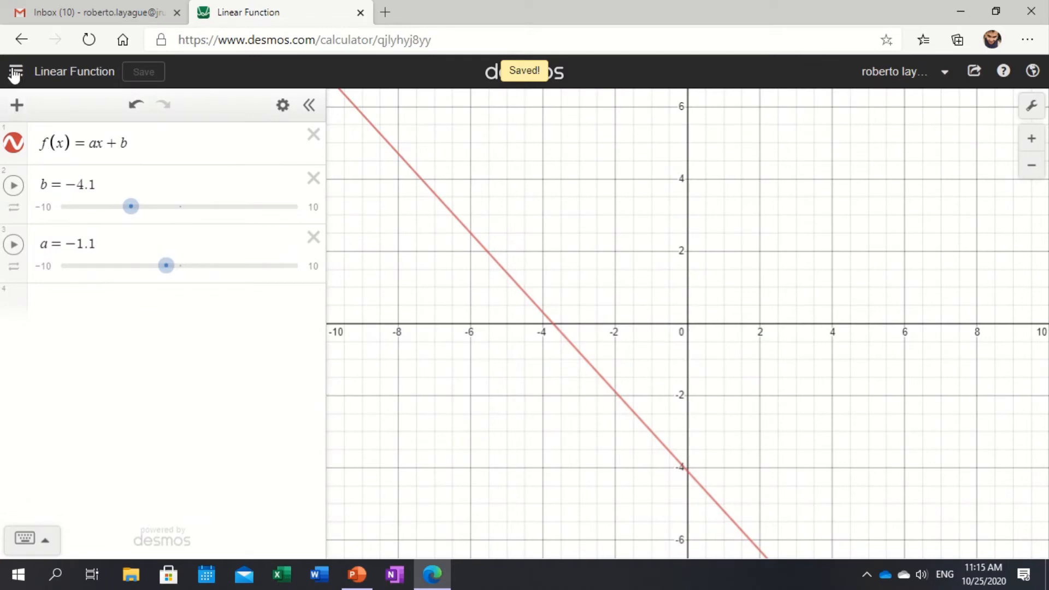
# Step: Start a new blank graph and enter the function f(x) = 4x − 3
pyautogui.click(15, 75)
pyautogui.click(111, 112)
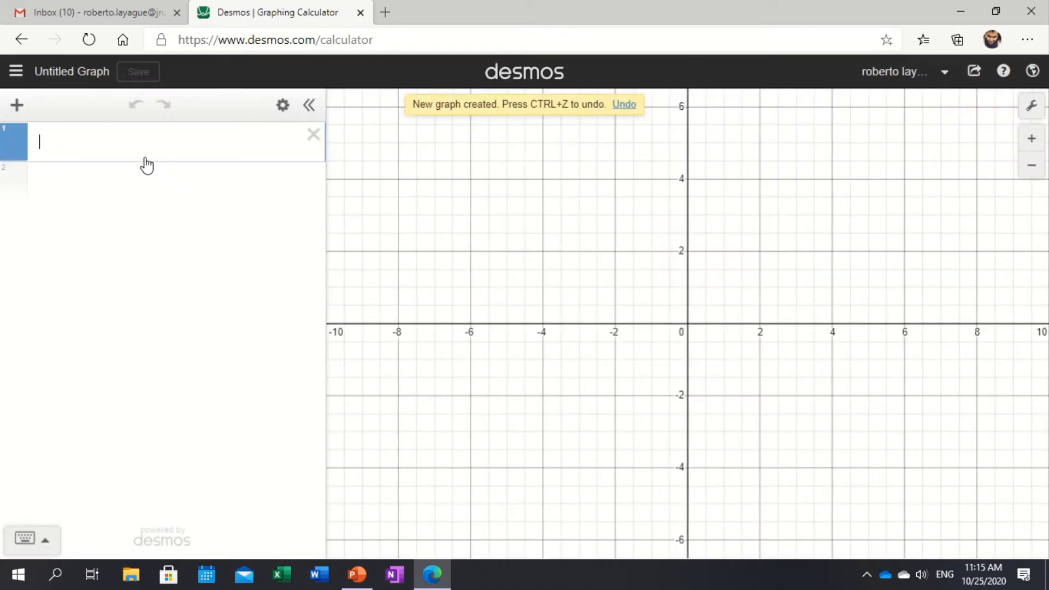
pyautogui.write('f(x)-')
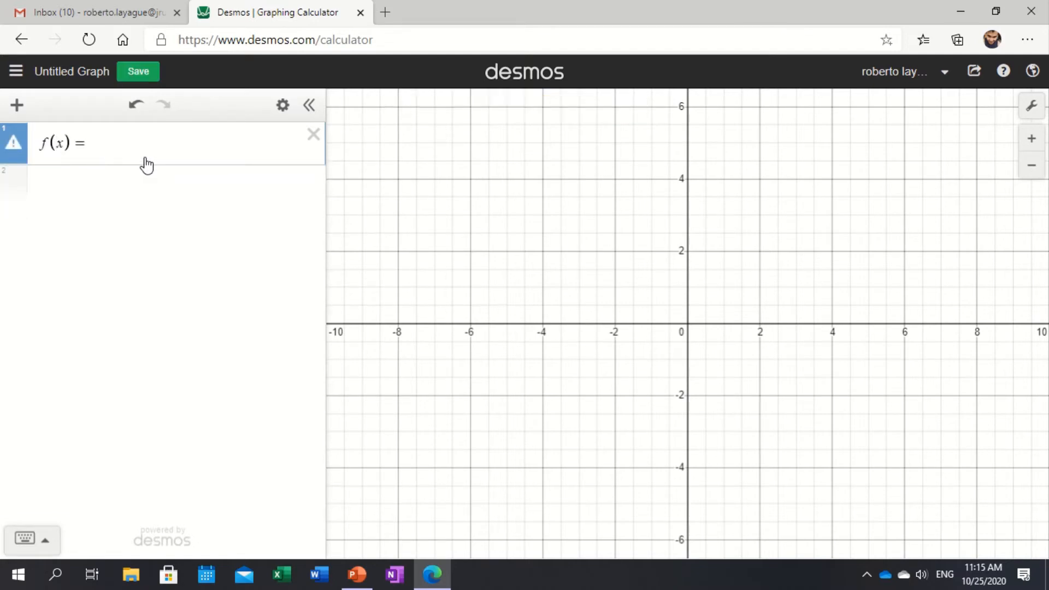
pyautogui.write('4x')
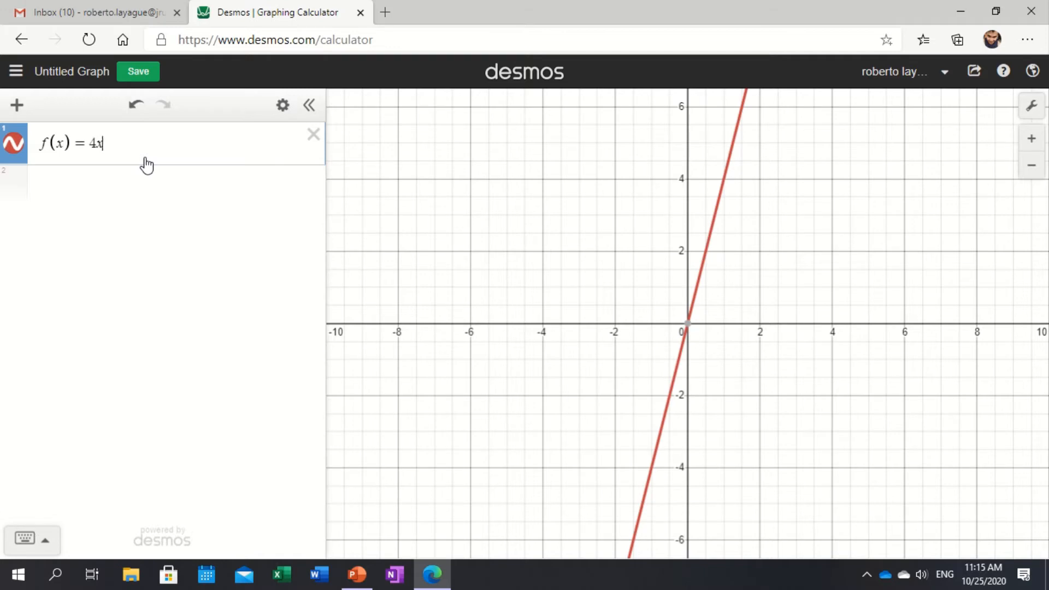
pyautogui.write('-3')
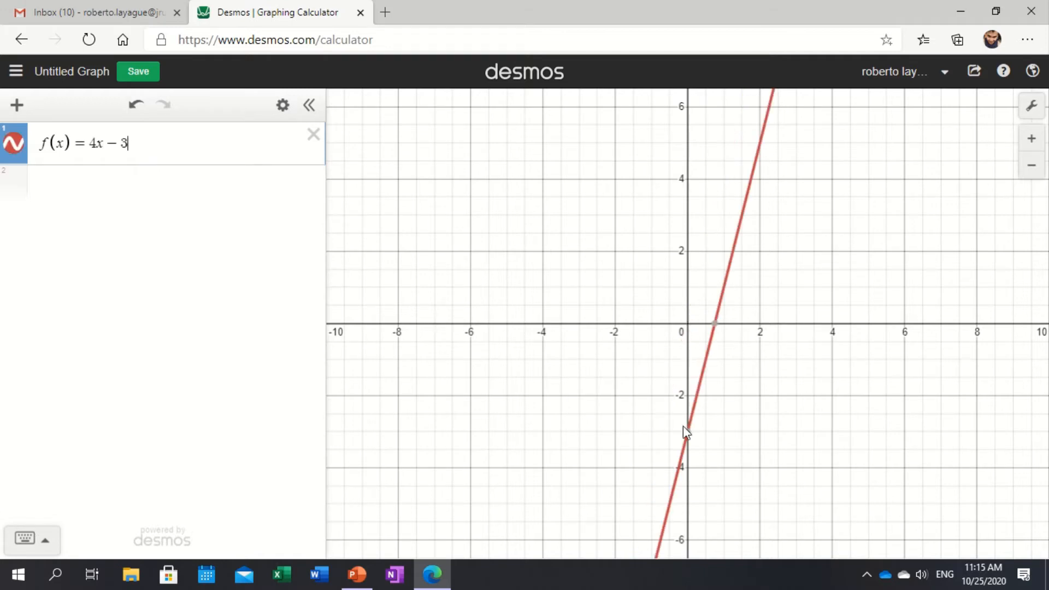
# Step: Add the line y = 2x − 5 as the second expression
pyautogui.click(1031, 166)
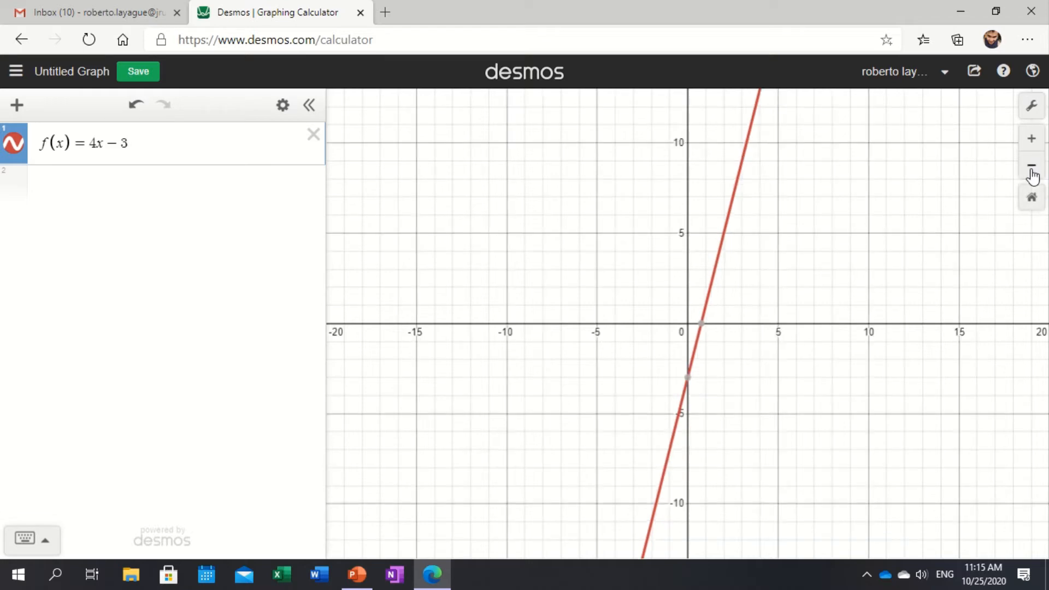
pyautogui.click(1031, 143)
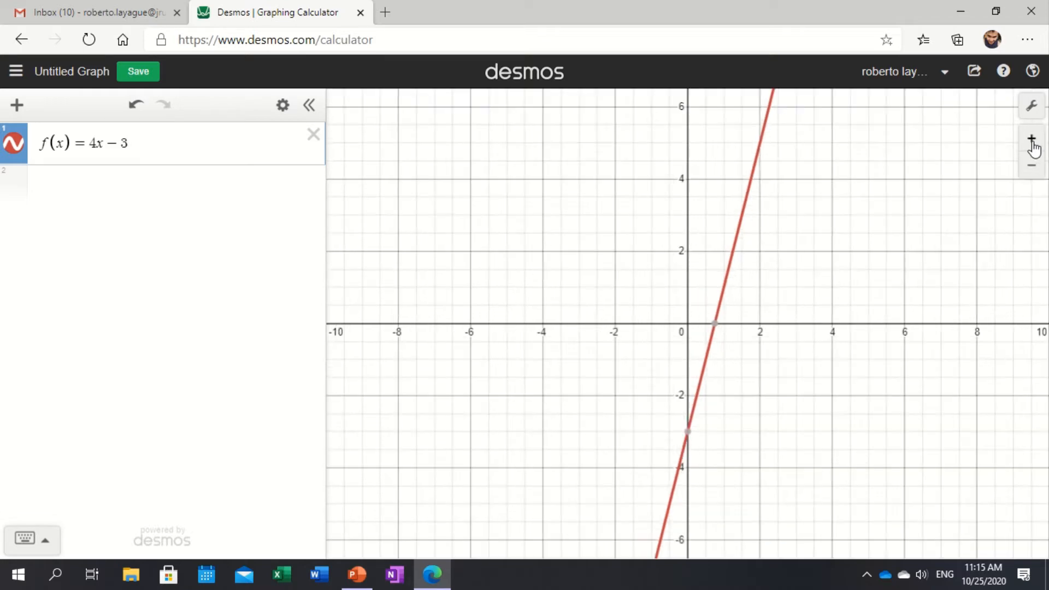
pyautogui.click(1032, 144)
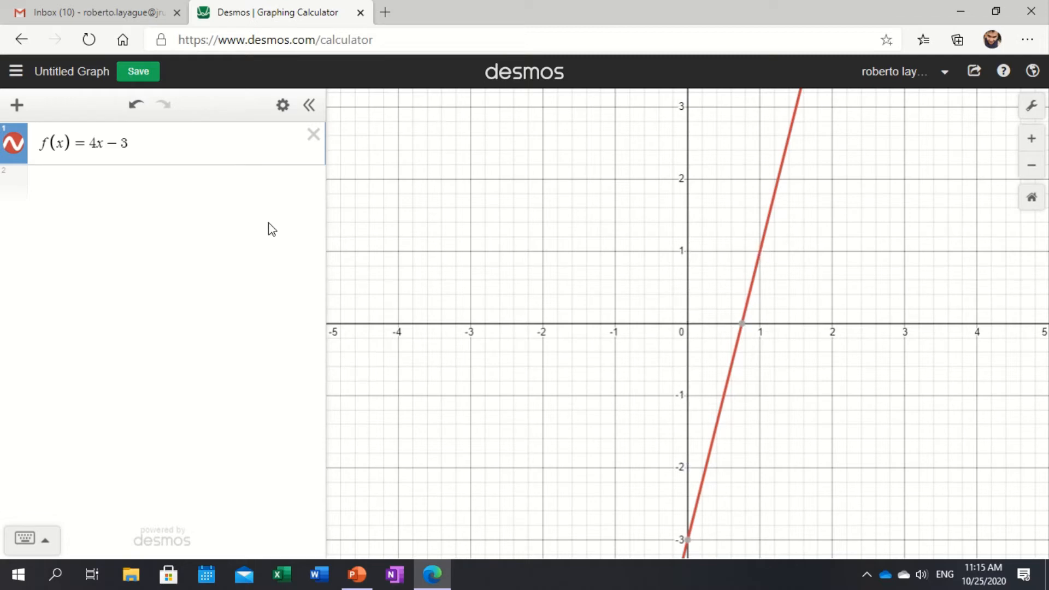
pyautogui.click(100, 188)
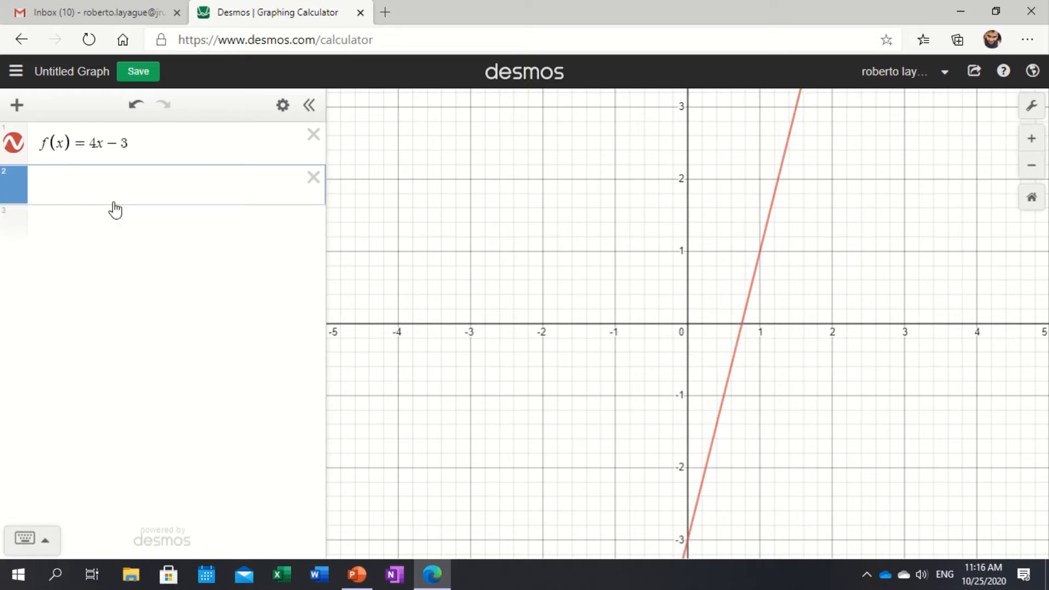
pyautogui.write('2x-')
pyautogui.write('5')
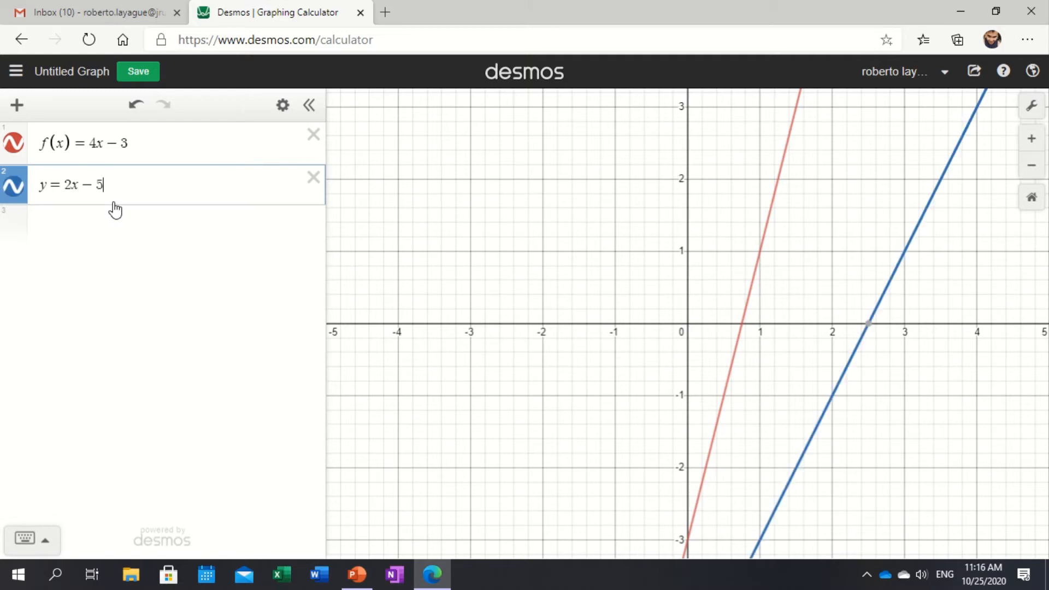
# Step: Add the line 2x + 3y = 1 as the third expression and show the coordinates of its x-intercept and its intersection with f(x)
pyautogui.scroll(-3, 634, 221)
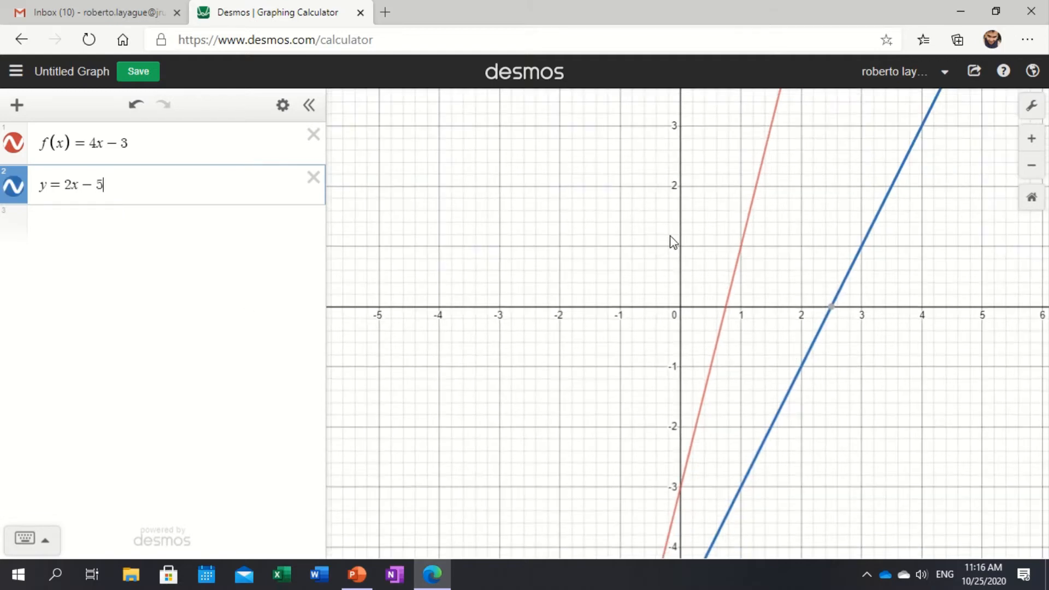
pyautogui.scroll(-3, 673, 242)
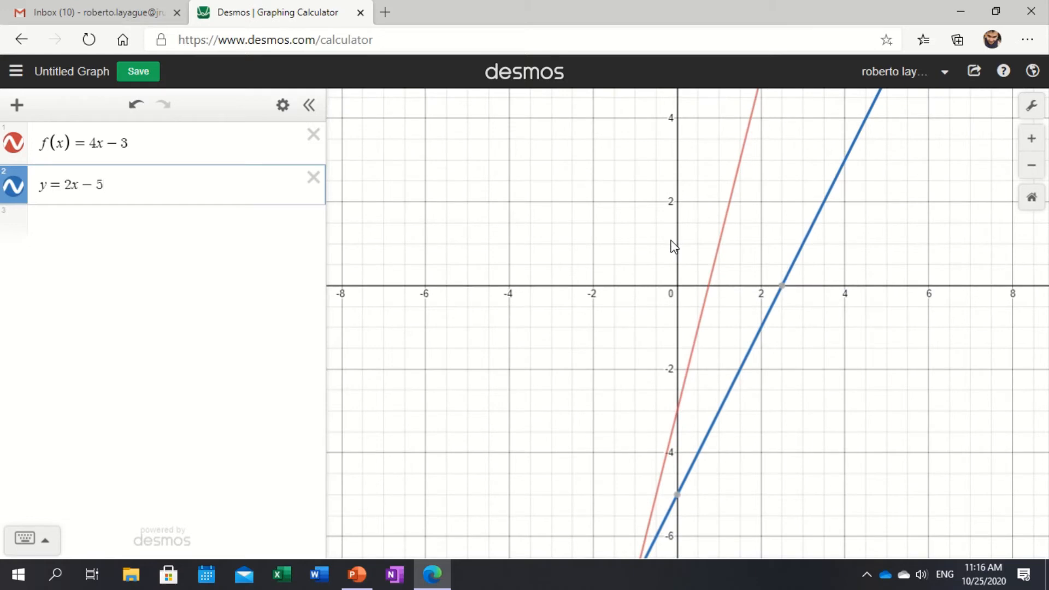
pyautogui.scroll(-2, 672, 245)
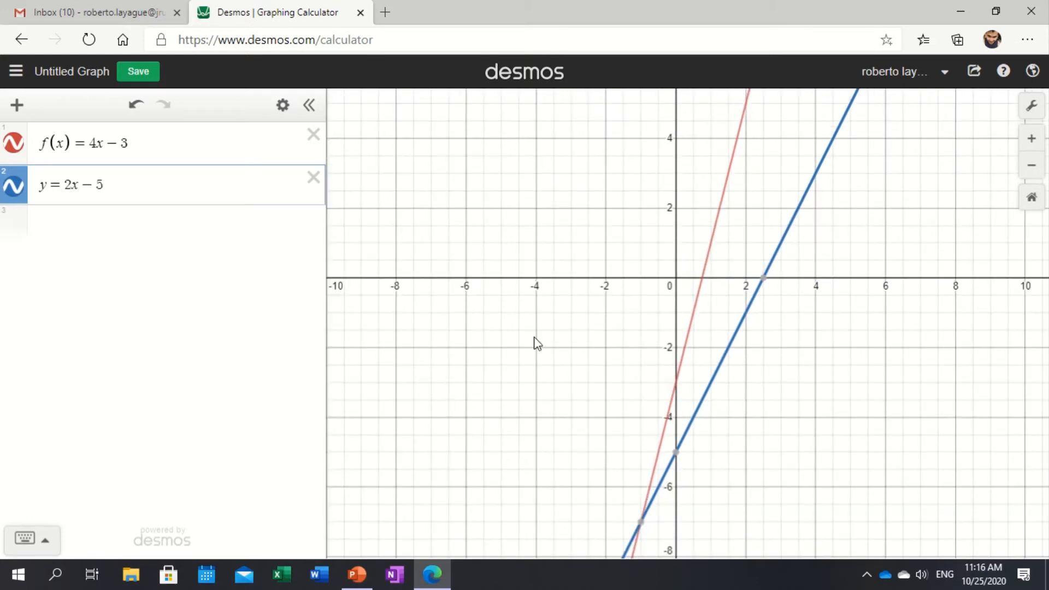
pyautogui.scroll(2, 533, 344)
pyautogui.click(200, 184)
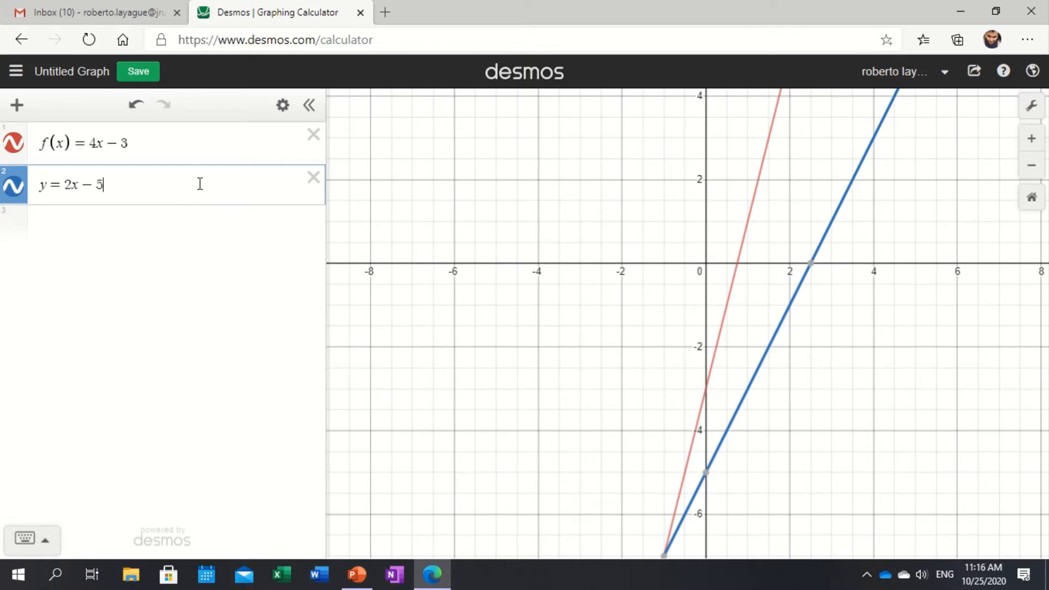
pyautogui.press('Return')
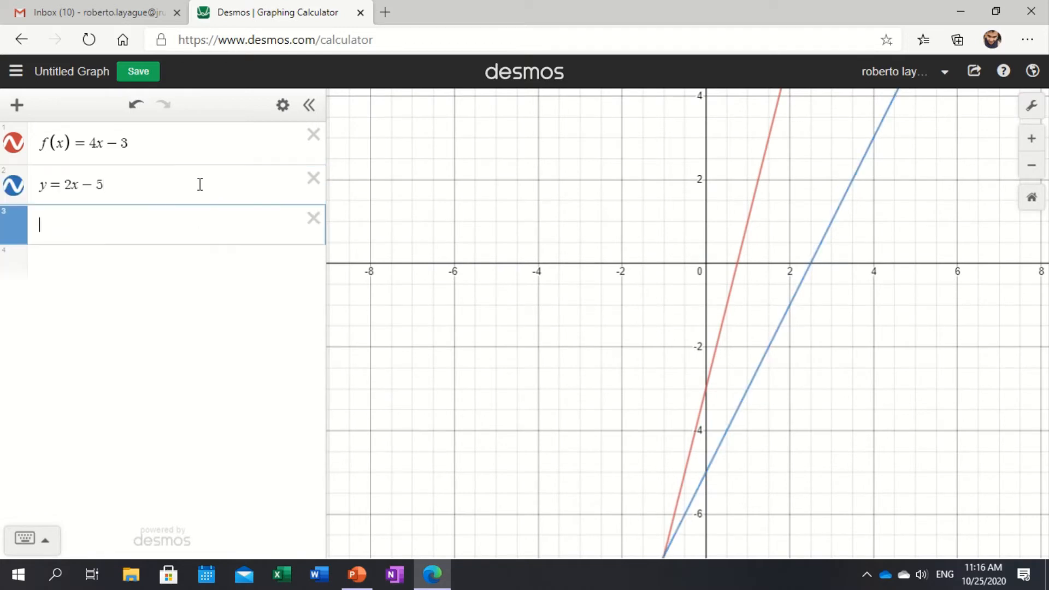
pyautogui.write('2x ')
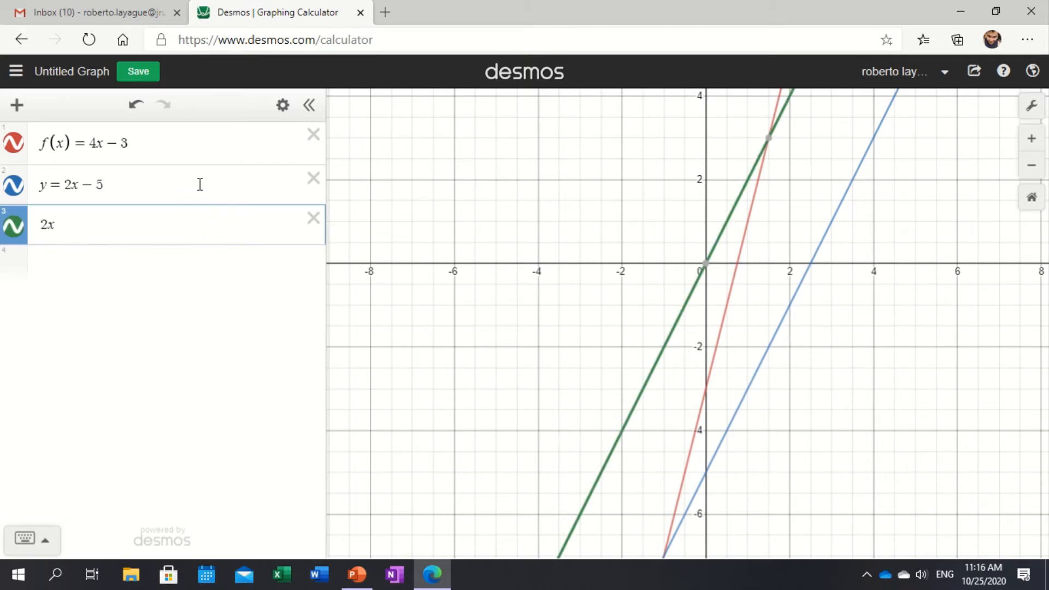
pyautogui.write('+ 3y ')
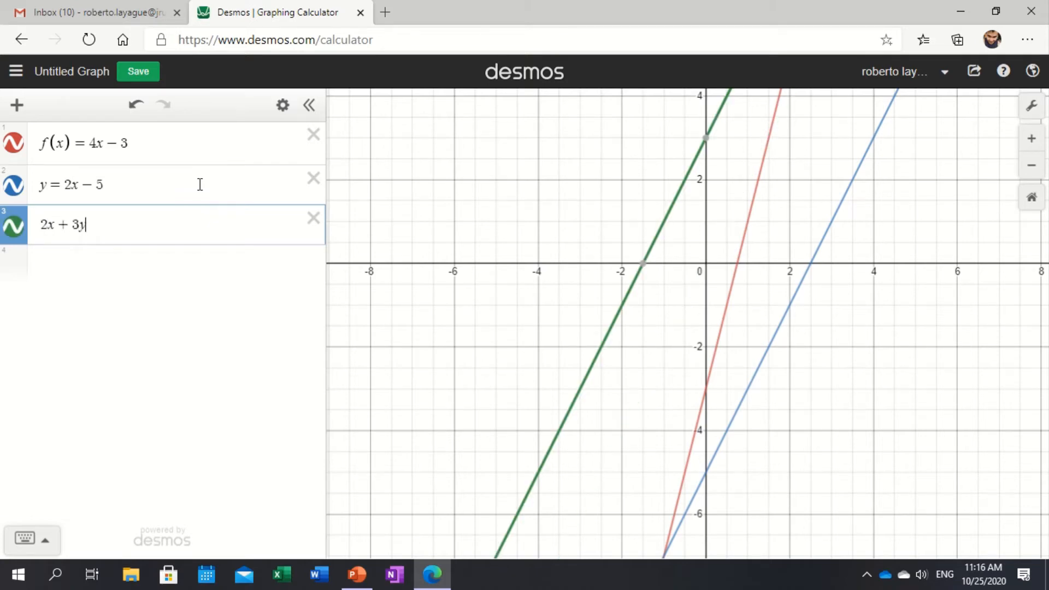
pyautogui.write('= 1')
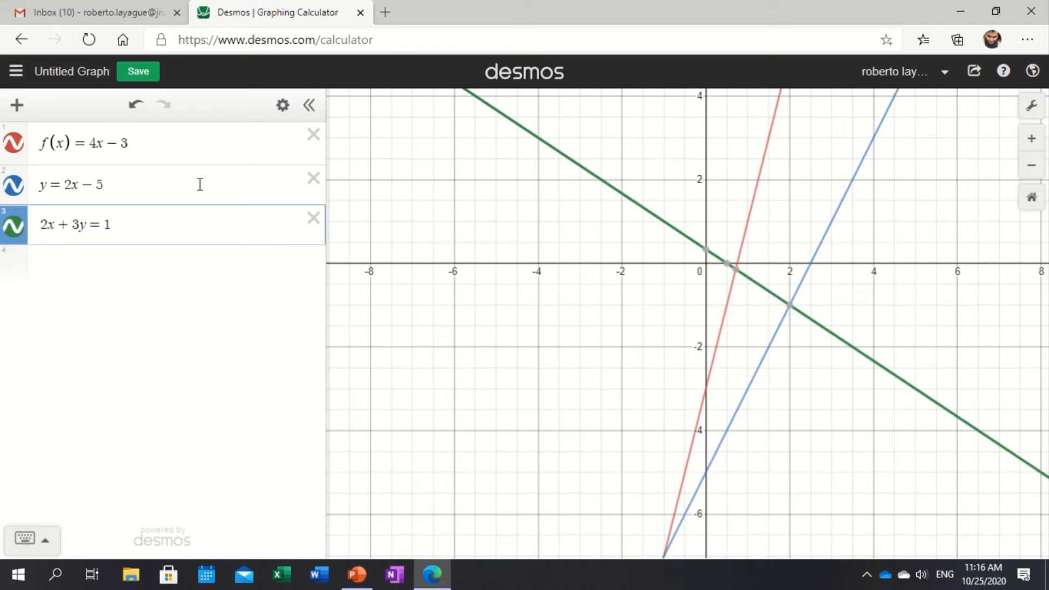
pyautogui.click(728, 265)
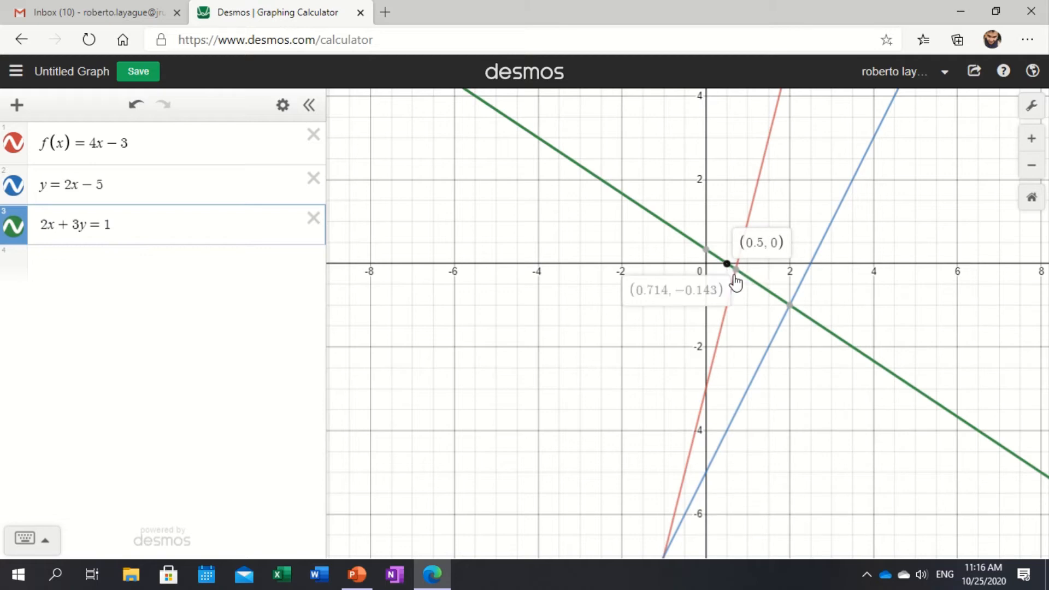
pyautogui.click(736, 268)
# Step: Add the line 2x + 5y − 3 = 0 as the fourth expression
pyautogui.click(93, 271)
pyautogui.click(81, 260)
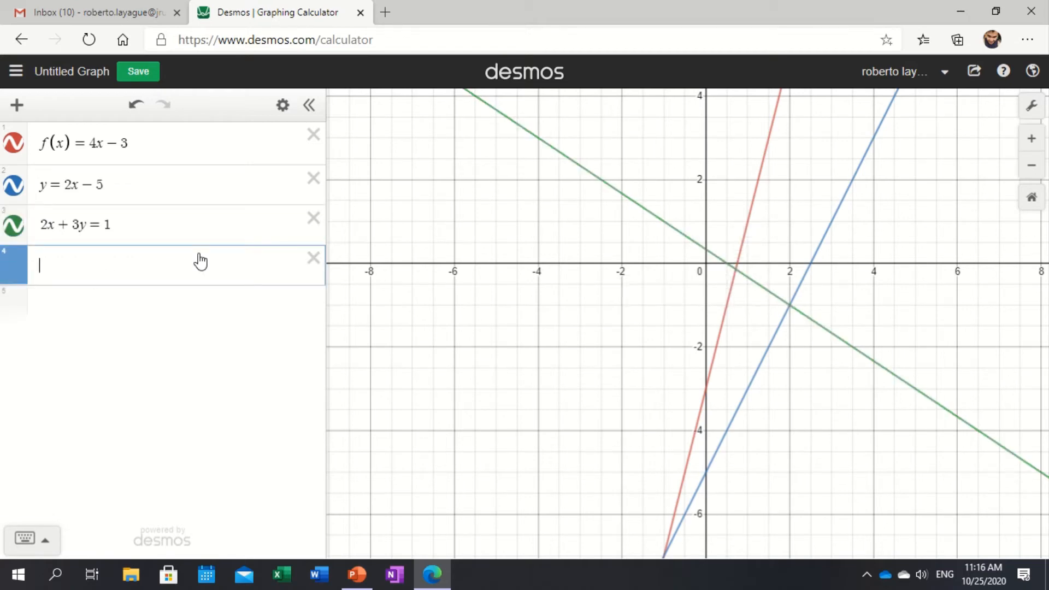
pyautogui.write('2x+5y − 3 =')
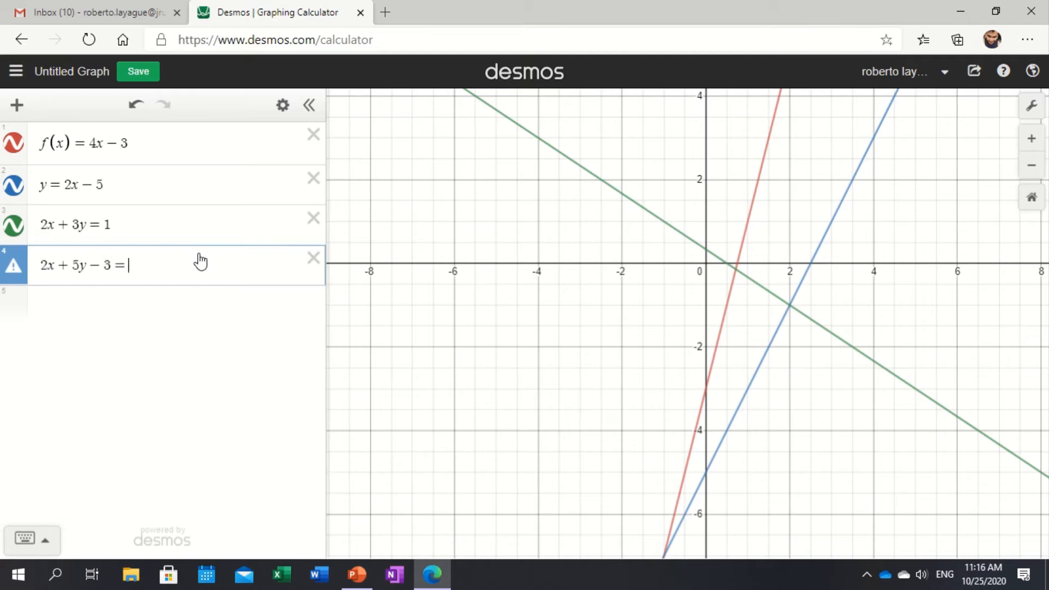
pyautogui.write('-3=0')
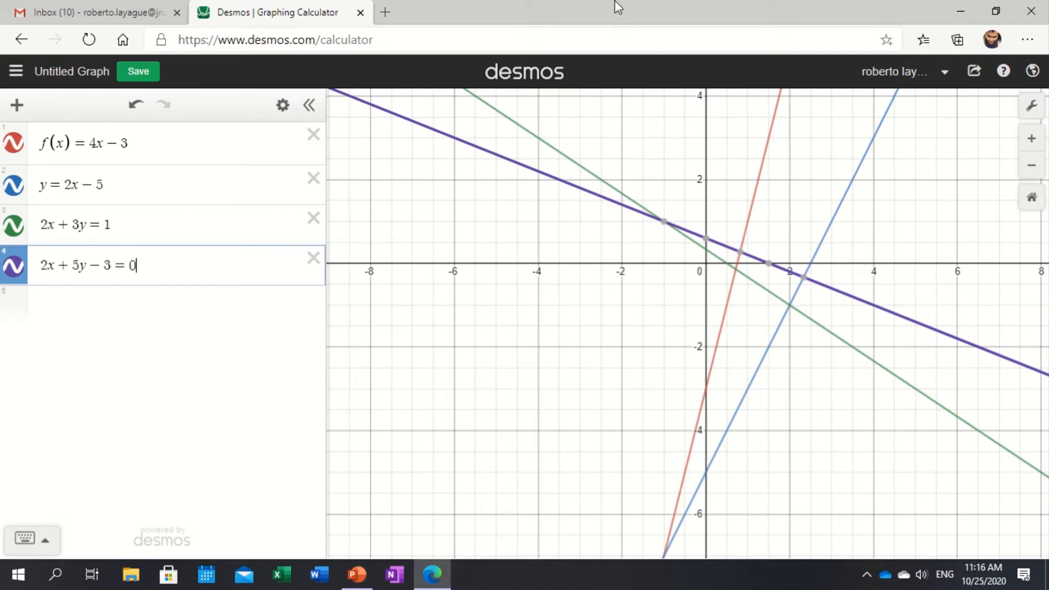
pyautogui.moveTo(609, 19)
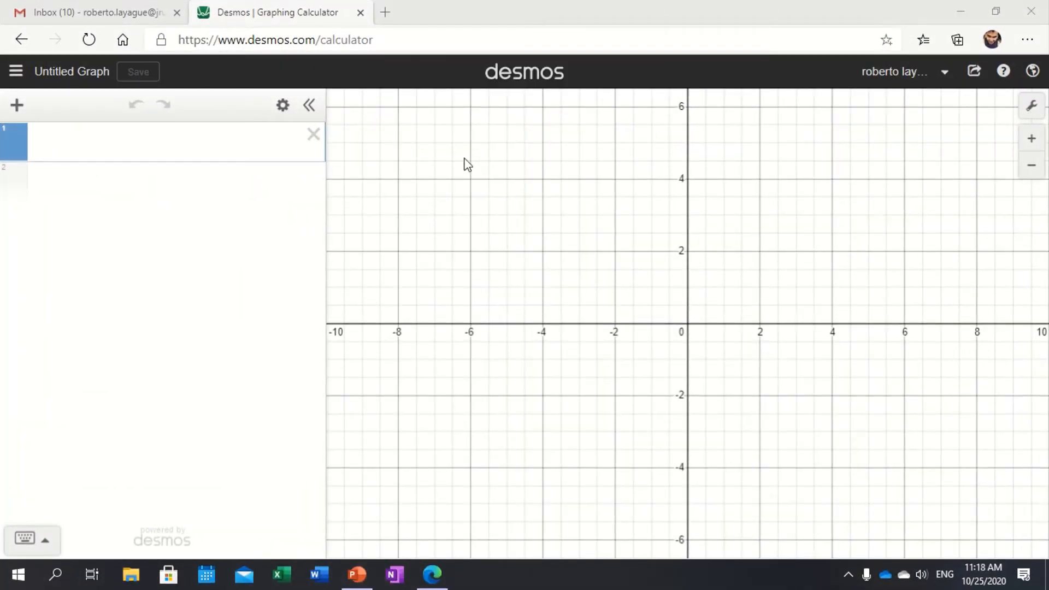
# Step: Enter the function f(x) = a(x − h) + k as the first expression of the blank graph
pyautogui.click(53, 140)
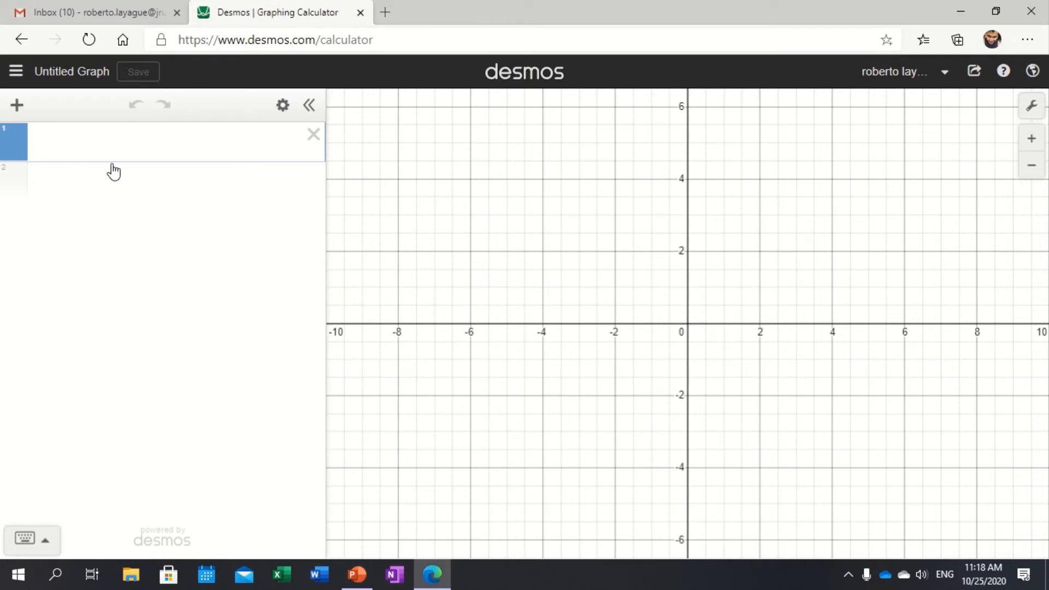
pyautogui.write('f(')
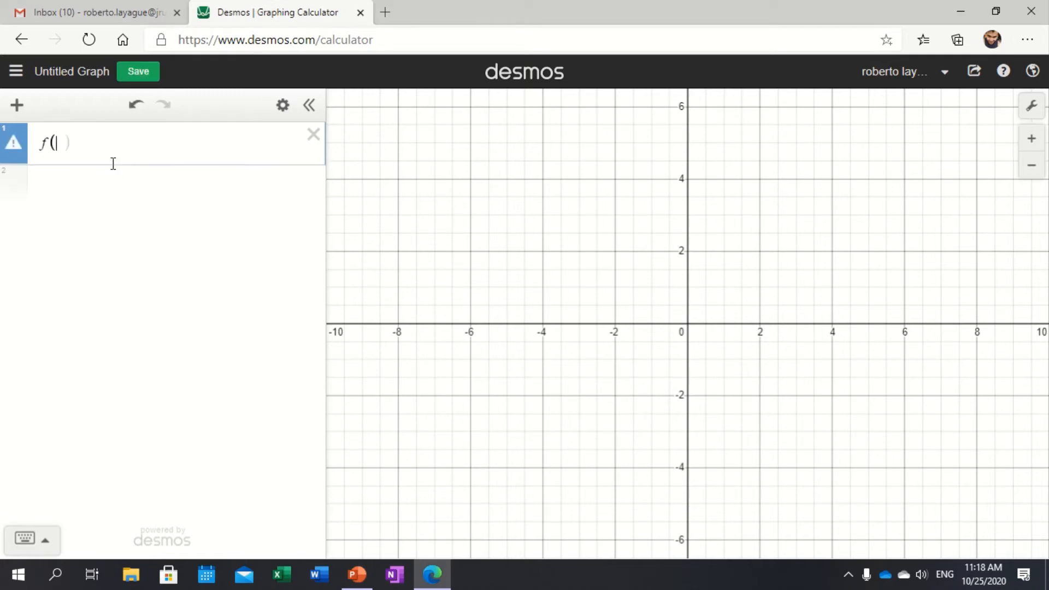
pyautogui.write('x) ')
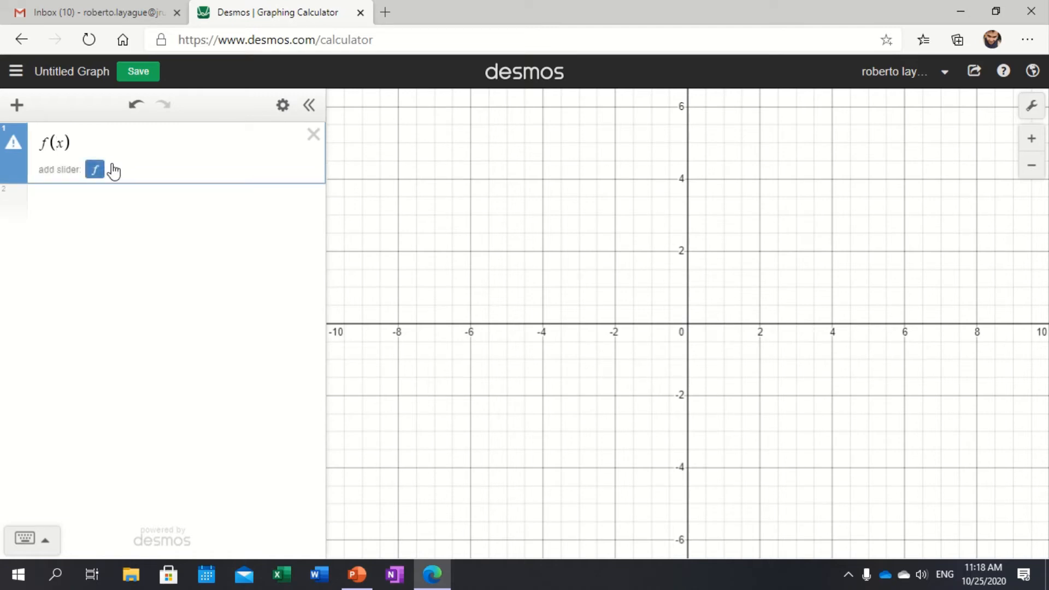
pyautogui.write('=')
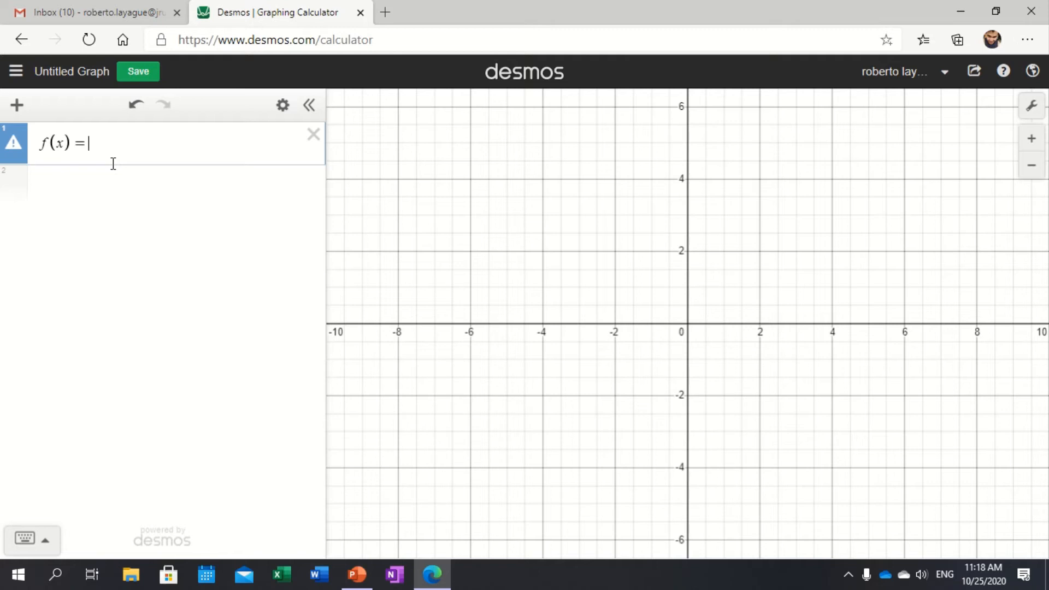
pyautogui.write('a(x - h')
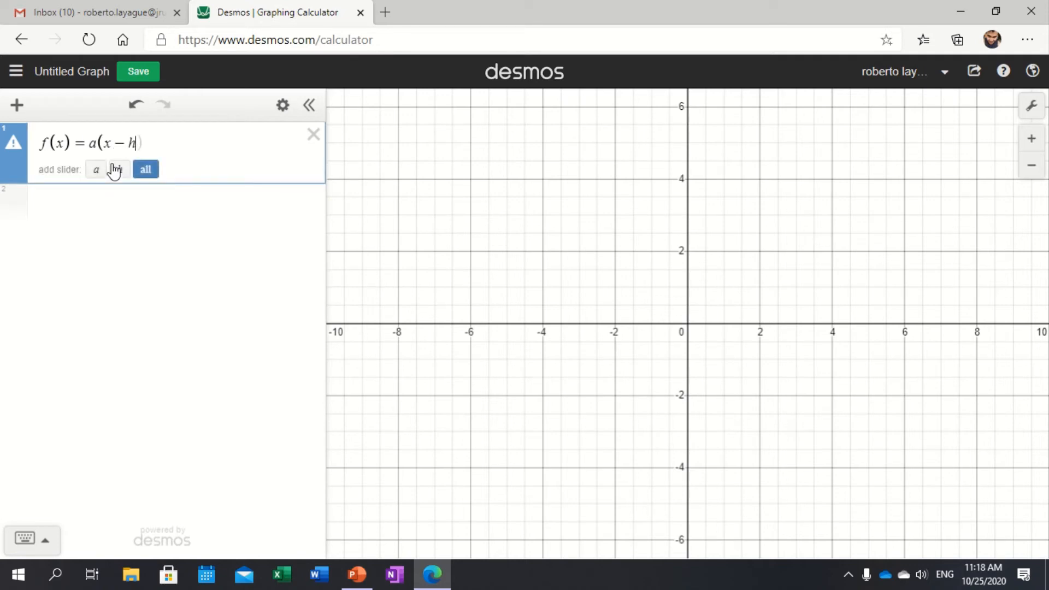
pyautogui.write(')+')
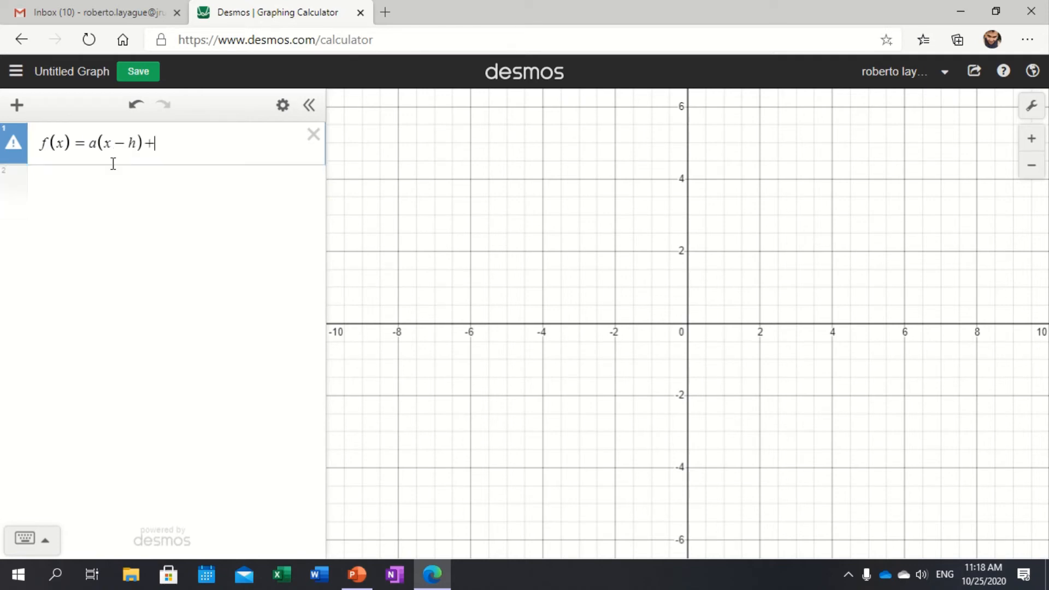
pyautogui.write('k')
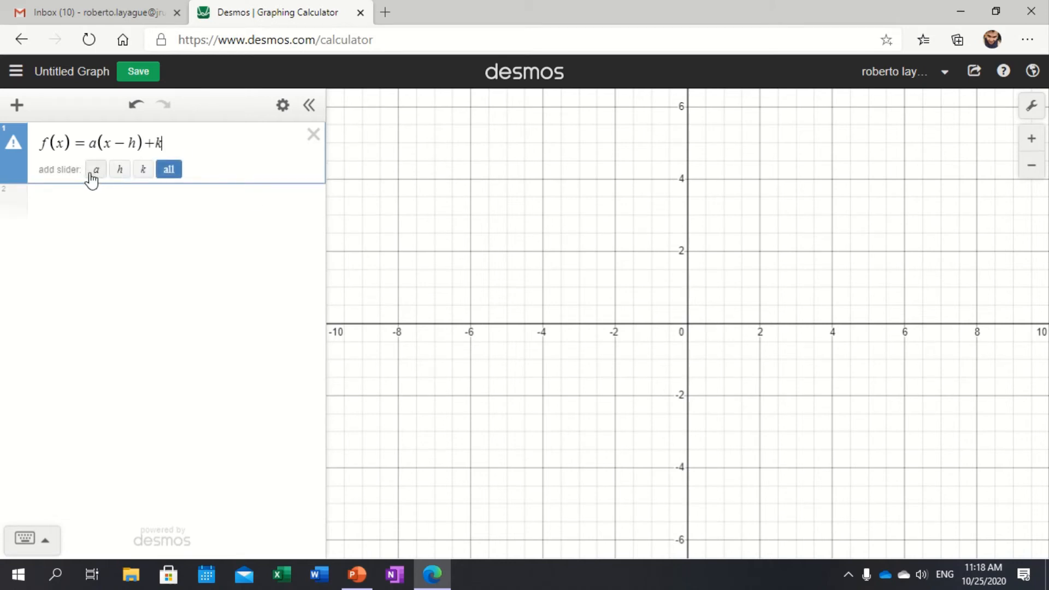
# Step: Add sliders for a, h and k, and square the (x − h) factor to make the function quadratic
pyautogui.click(94, 174)
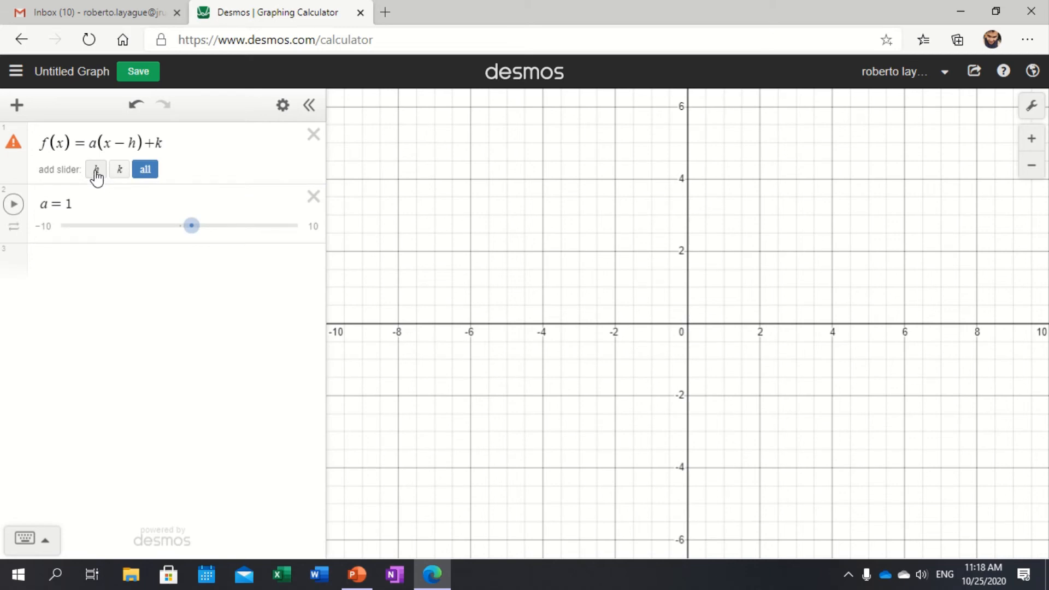
pyautogui.click(96, 173)
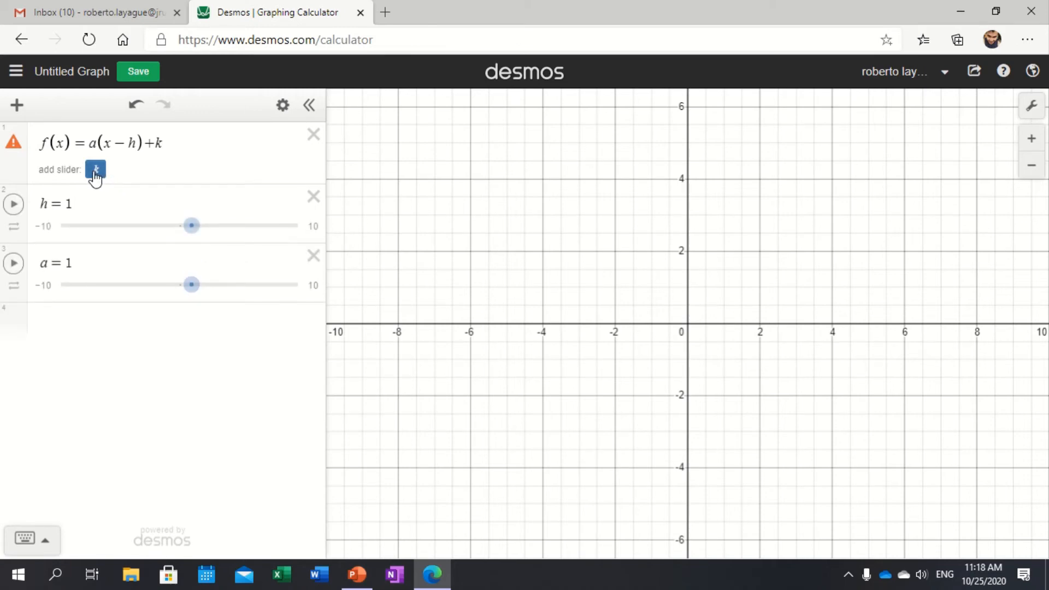
pyautogui.click(95, 170)
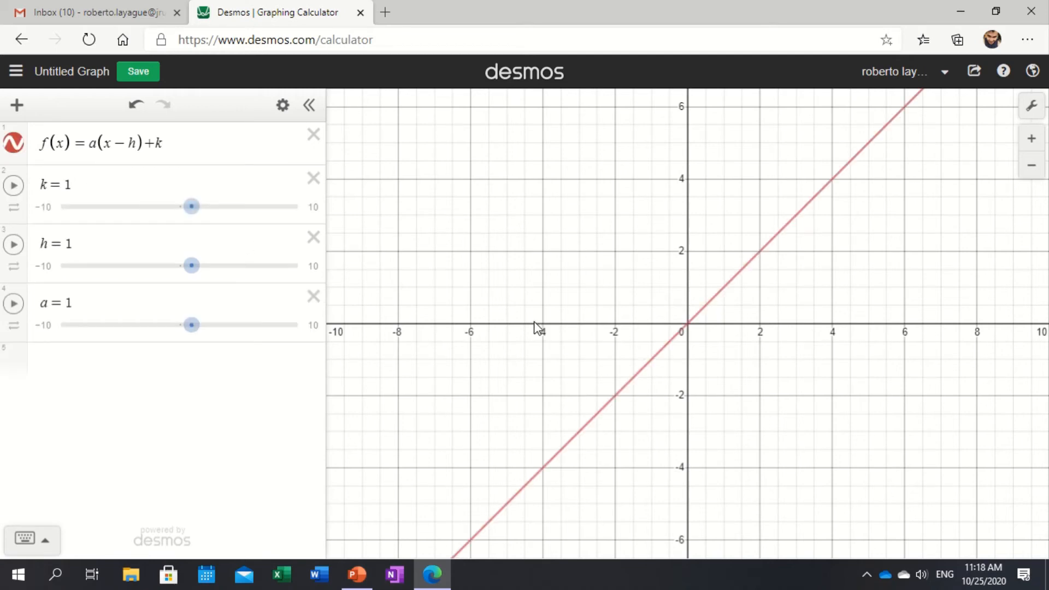
pyautogui.click(143, 145)
pyautogui.write('^2')
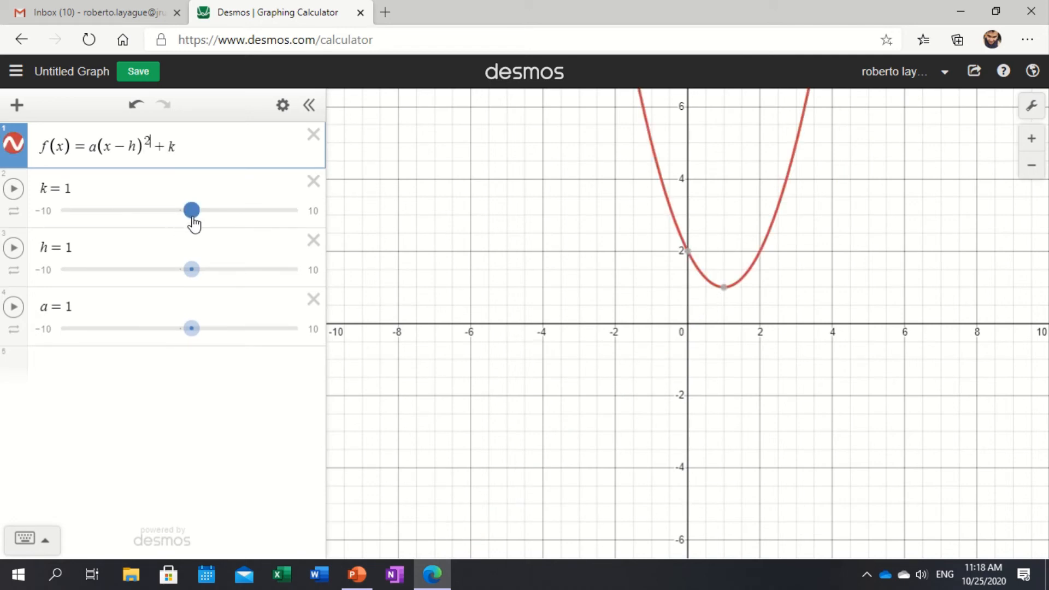
# Step: Vary the parabola with the sliders: first k −5, h 0.3 and a 0.6, and finally k 0, h −0.7 and a 0.2
pyautogui.moveTo(192, 218); pyautogui.dragTo(120, 209)
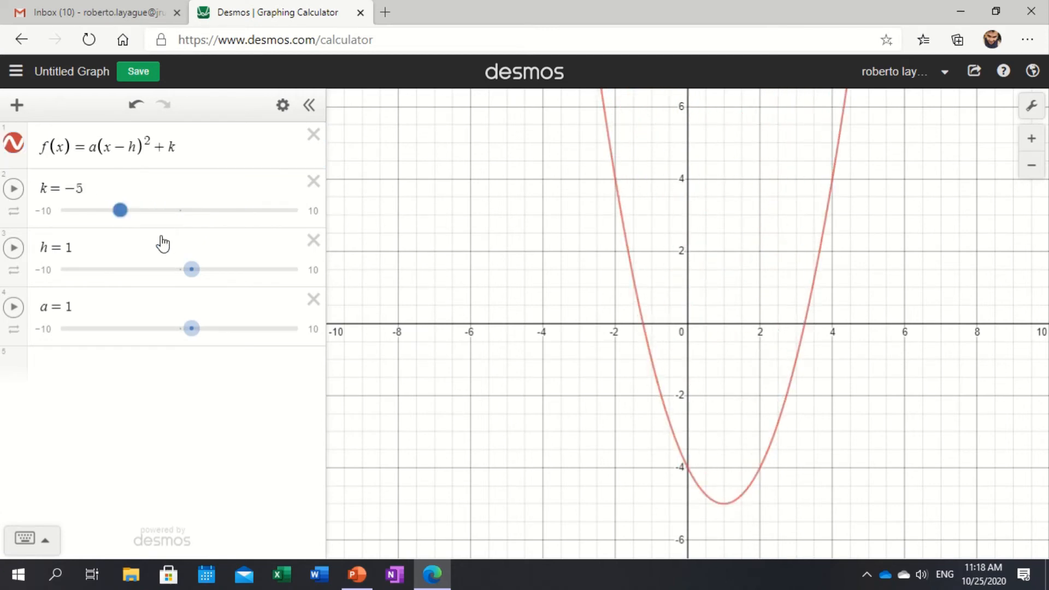
pyautogui.moveTo(189, 281); pyautogui.dragTo(186, 328)
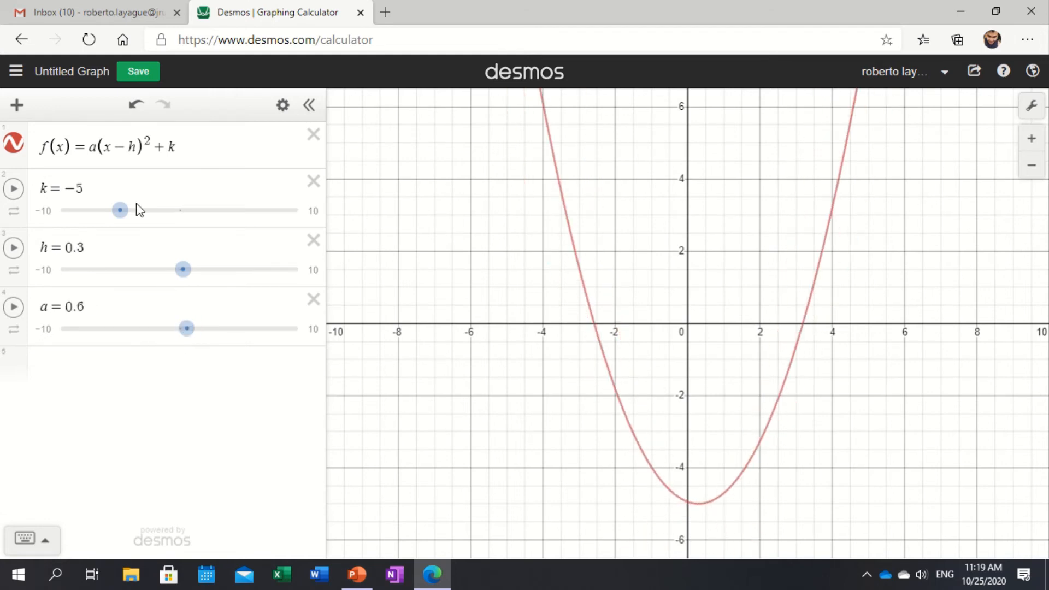
pyautogui.moveTo(119, 214); pyautogui.dragTo(179, 219)
pyautogui.moveTo(186, 269); pyautogui.dragTo(171, 270)
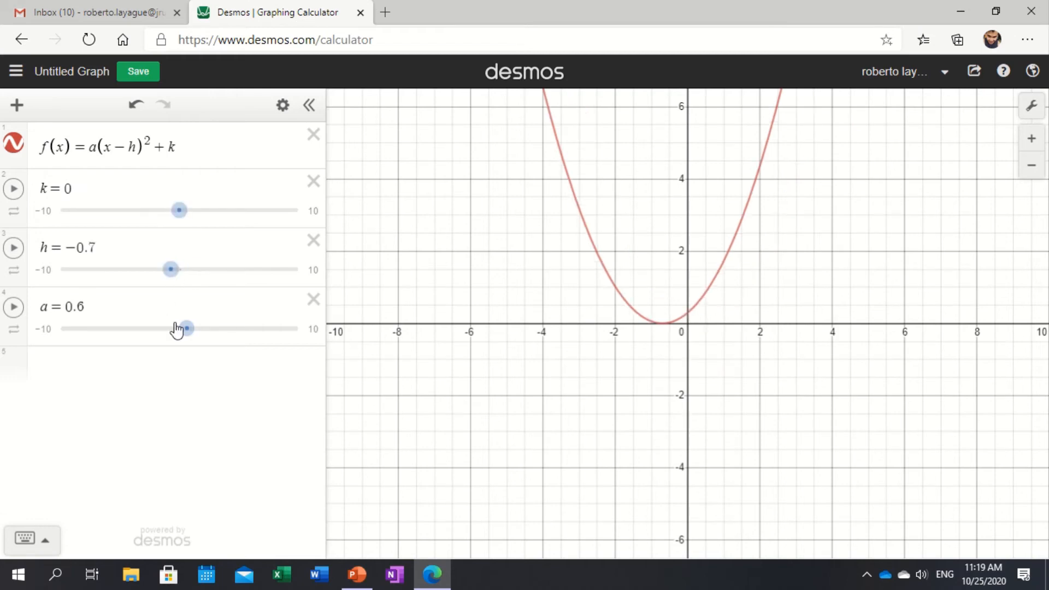
pyautogui.moveTo(188, 333)
pyautogui.mouseDown()
pyautogui.moveTo(162, 342)
pyautogui.moveTo(234, 348)
pyautogui.moveTo(117, 355)
pyautogui.moveTo(195, 346)
pyautogui.moveTo(184, 351)
pyautogui.mouseUp()
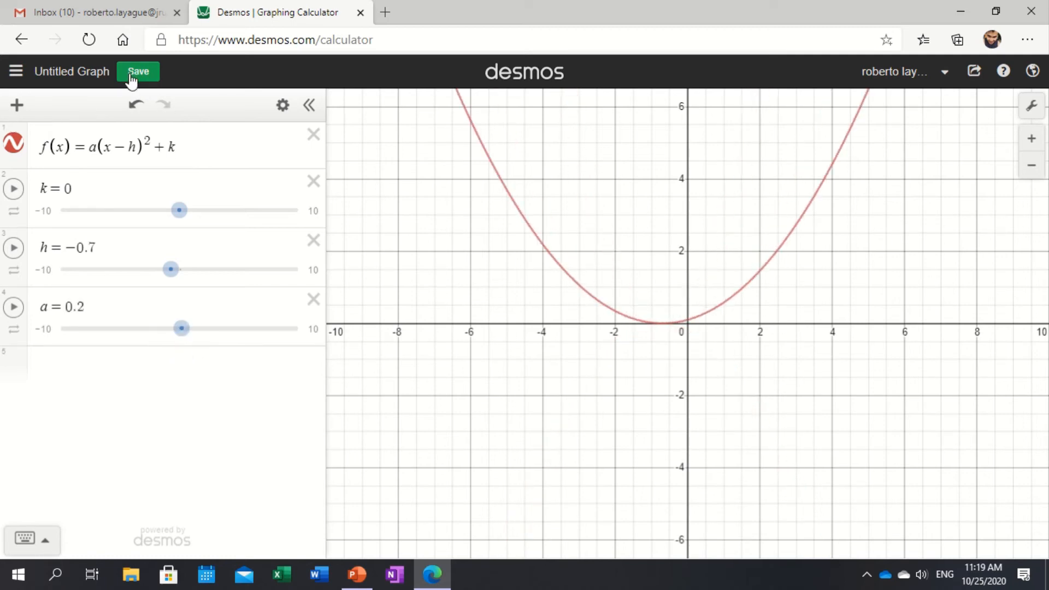
# Step: Save the graph with the title Quadratic with Sliders
pyautogui.click(49, 77)
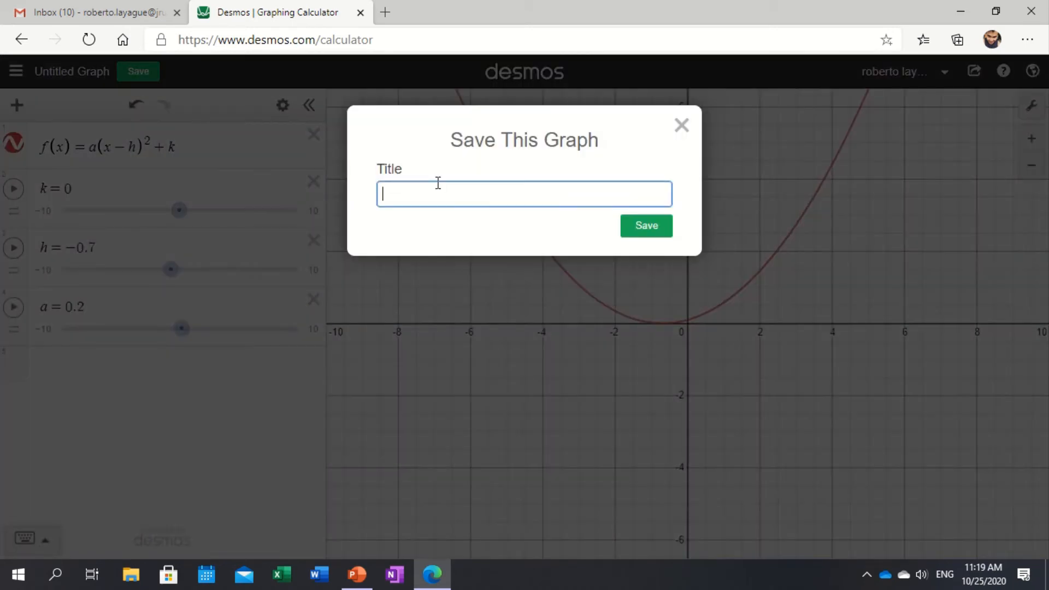
pyautogui.write('Quadratic with Sliders')
pyautogui.press('Return')
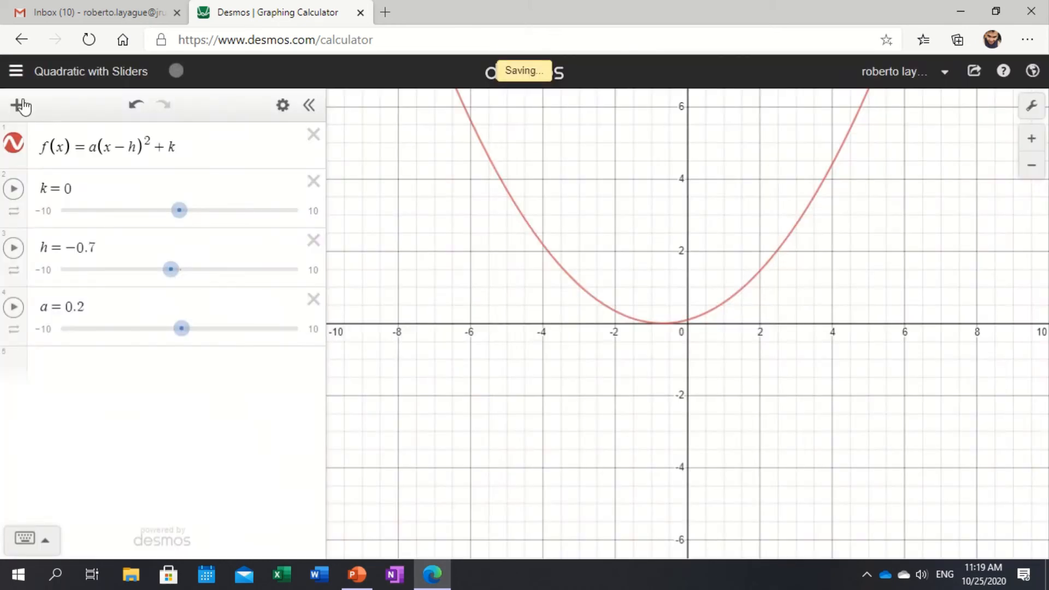
# Step: Create a new blank graph and enter f(x) = 2(x + 4)² − 5 as its first expression
pyautogui.click(16, 72)
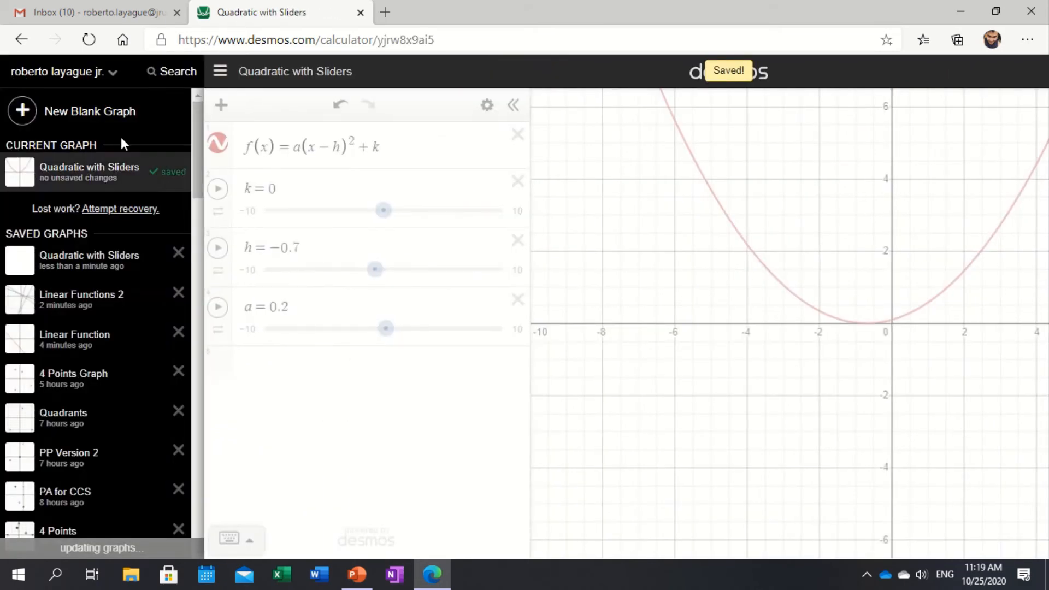
pyautogui.click(91, 111)
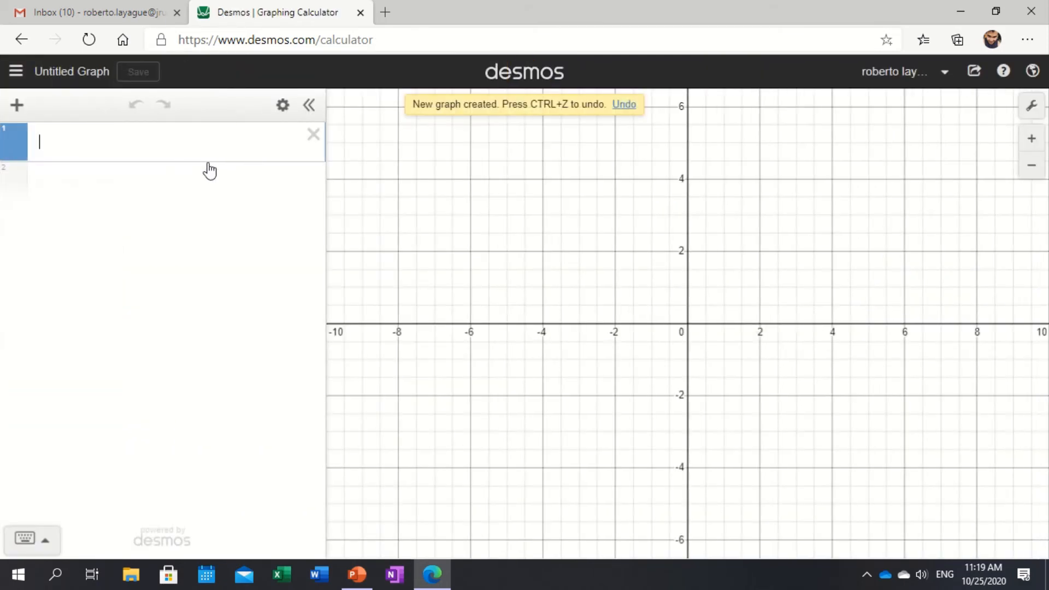
pyautogui.write('f(x)=')
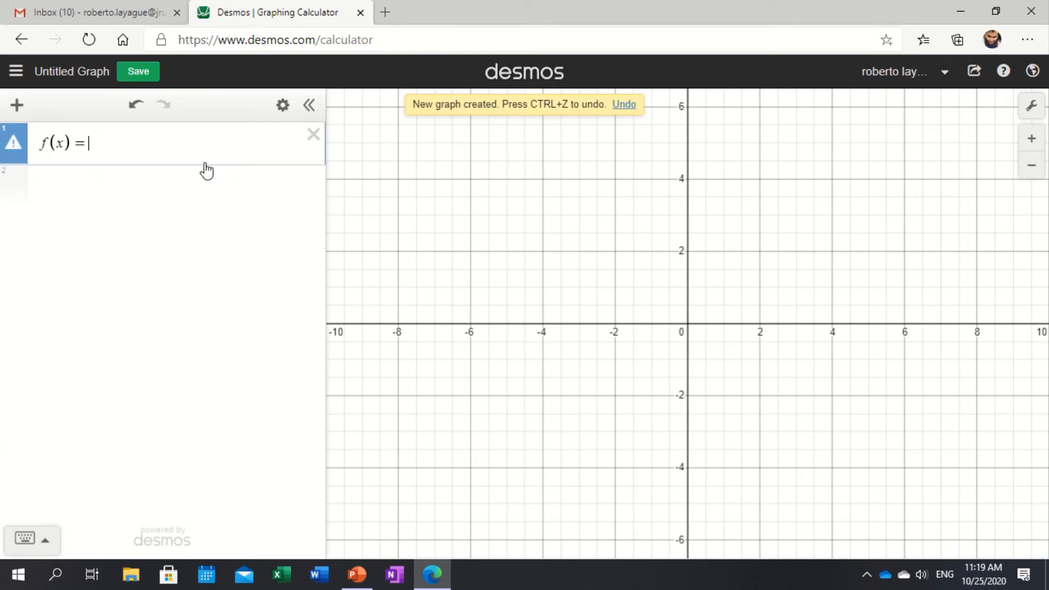
pyautogui.write('2(x')
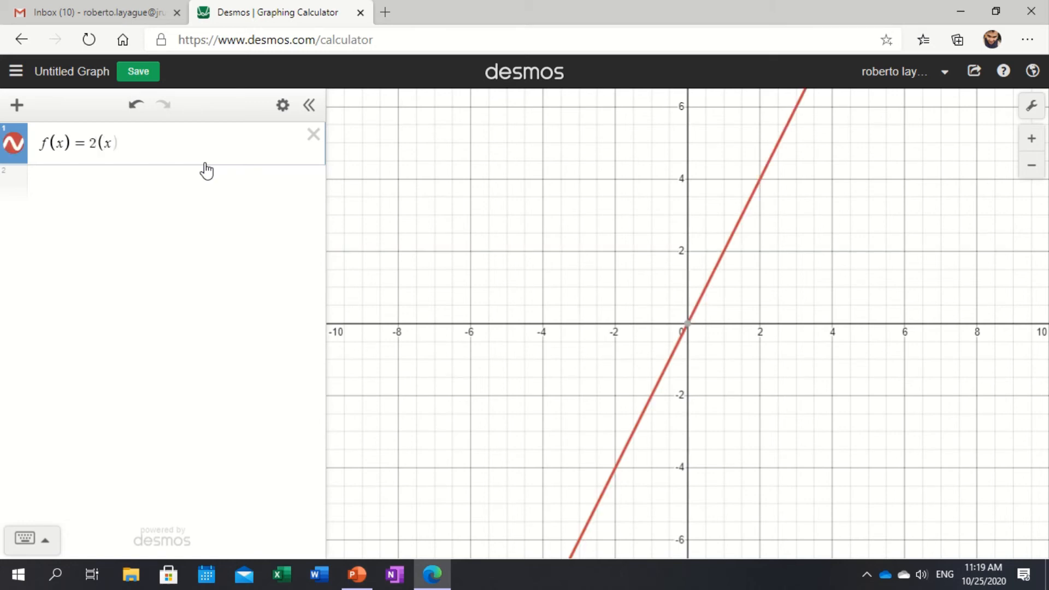
pyautogui.write('+4)')
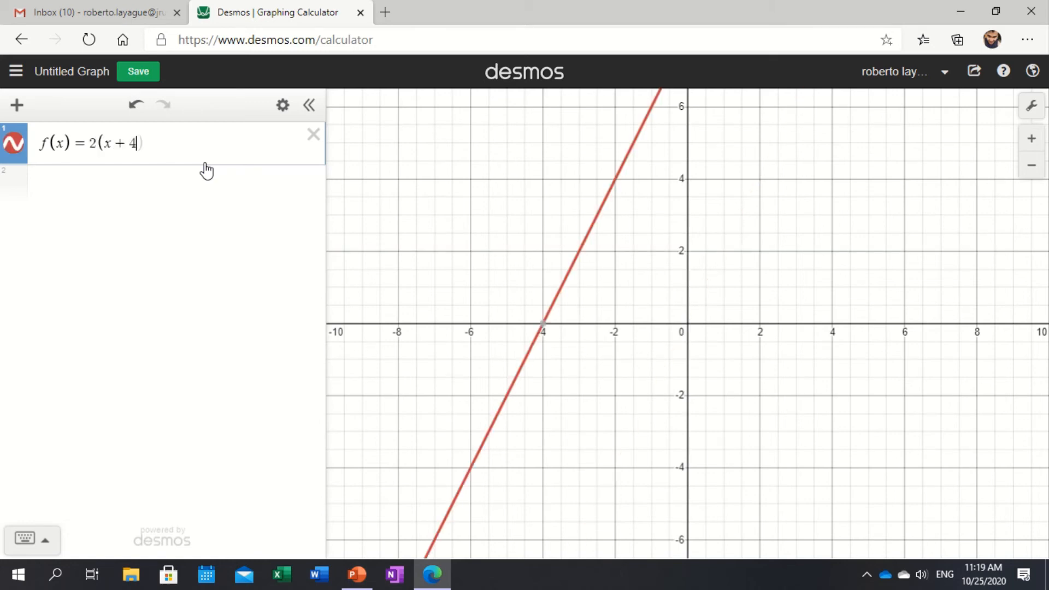
pyautogui.write('^2')
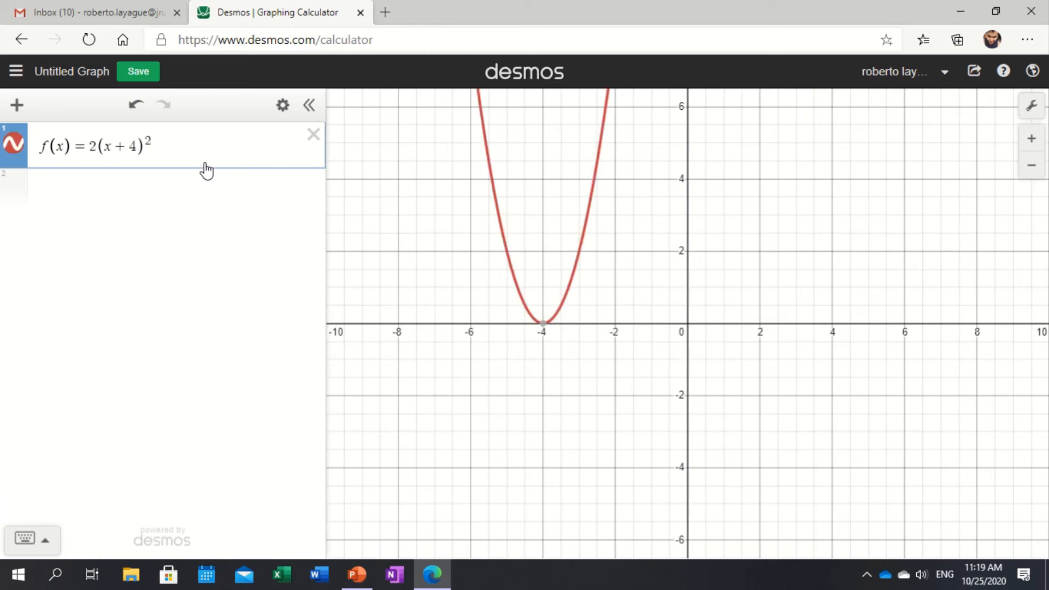
pyautogui.write('-5')
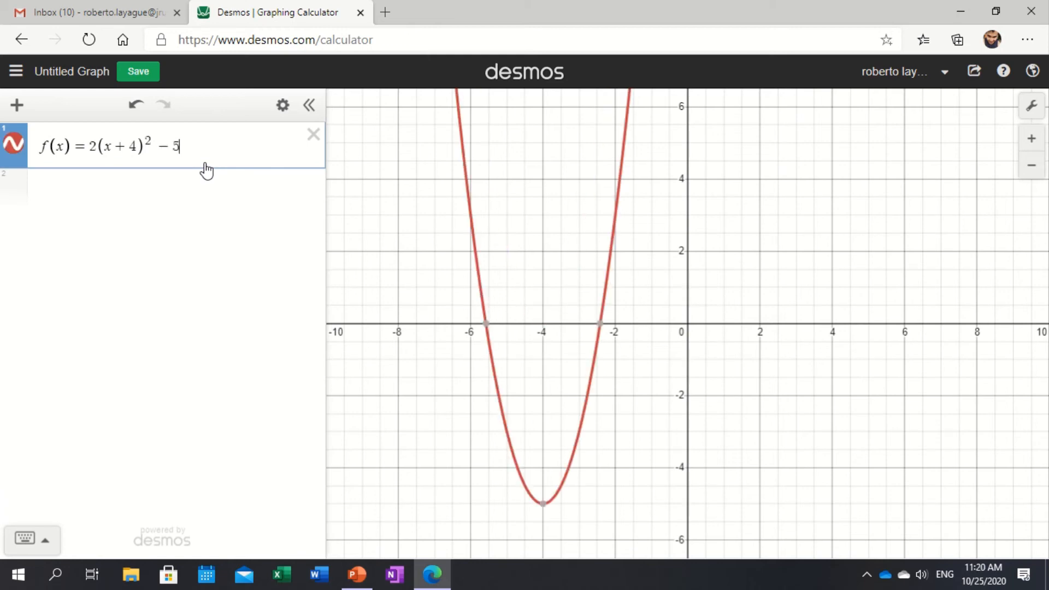
# Step: Add the standard-form quadratic f(x) = −2x² + 5x − 7 as the second expression
pyautogui.press('Return')
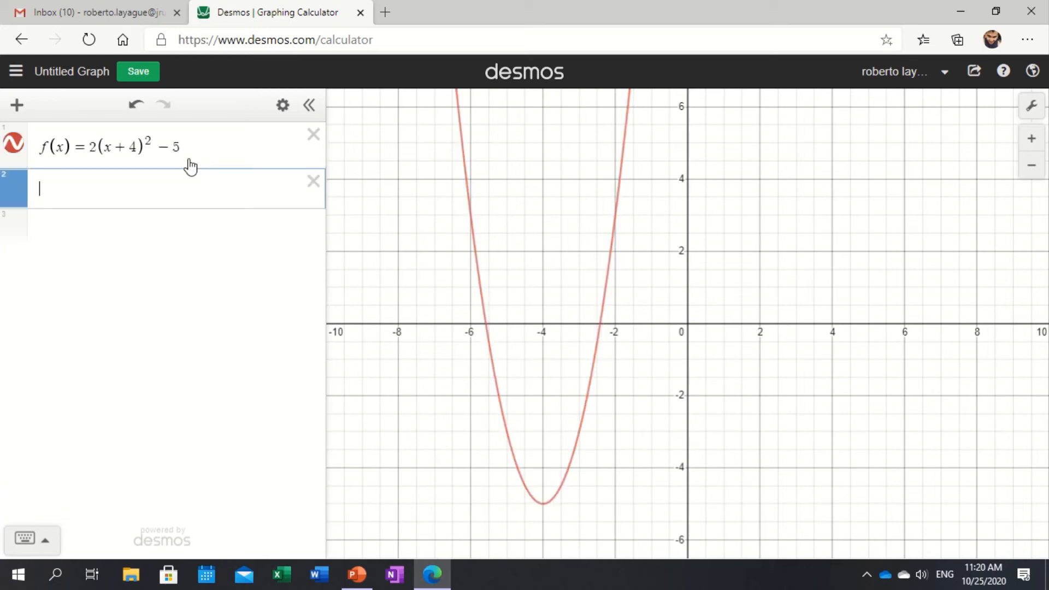
pyautogui.write('f(')
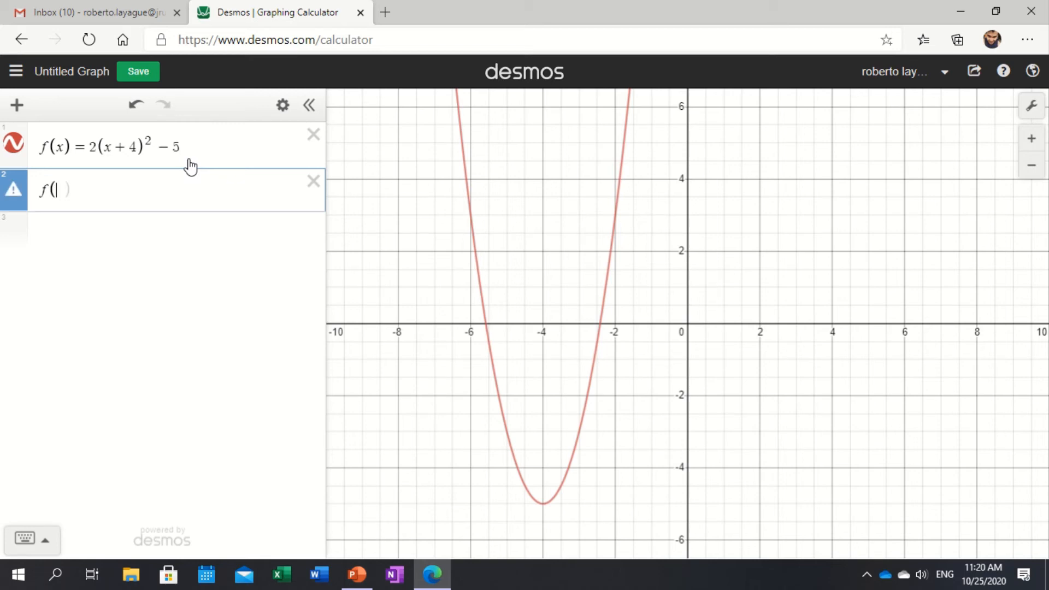
pyautogui.write('x) = −2')
pyautogui.press('BackSpace')
pyautogui.write('-2x^2')
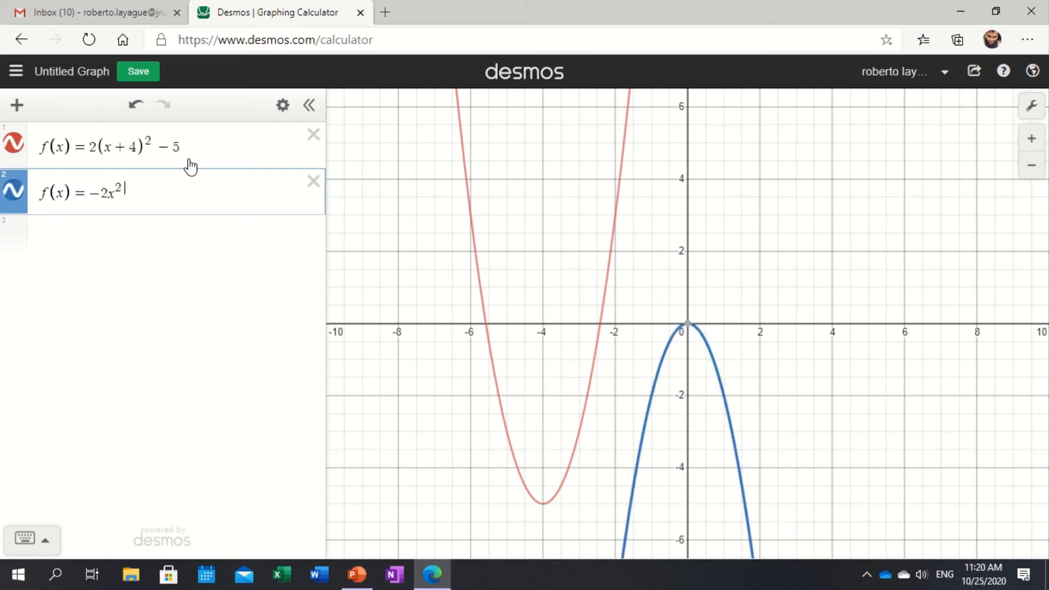
pyautogui.press('Right')
pyautogui.write('+5x')
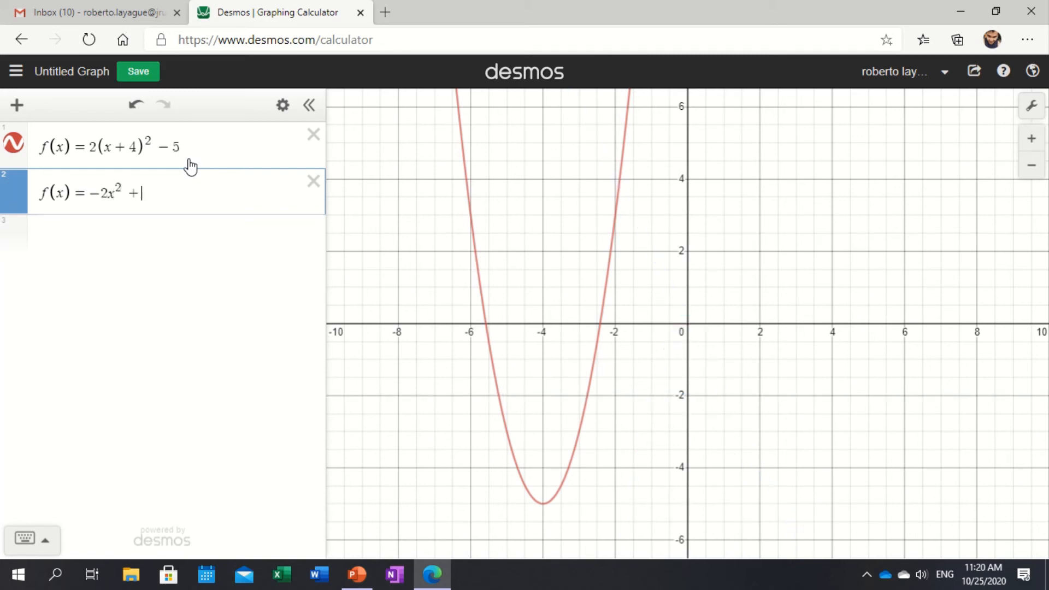
pyautogui.write('-7')
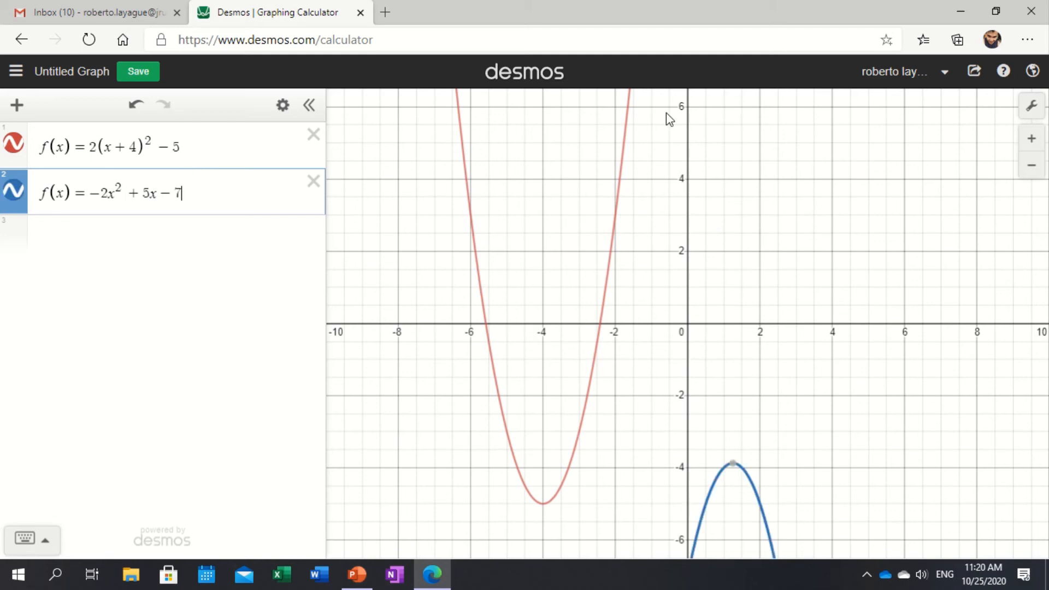
pyautogui.click(1032, 165)
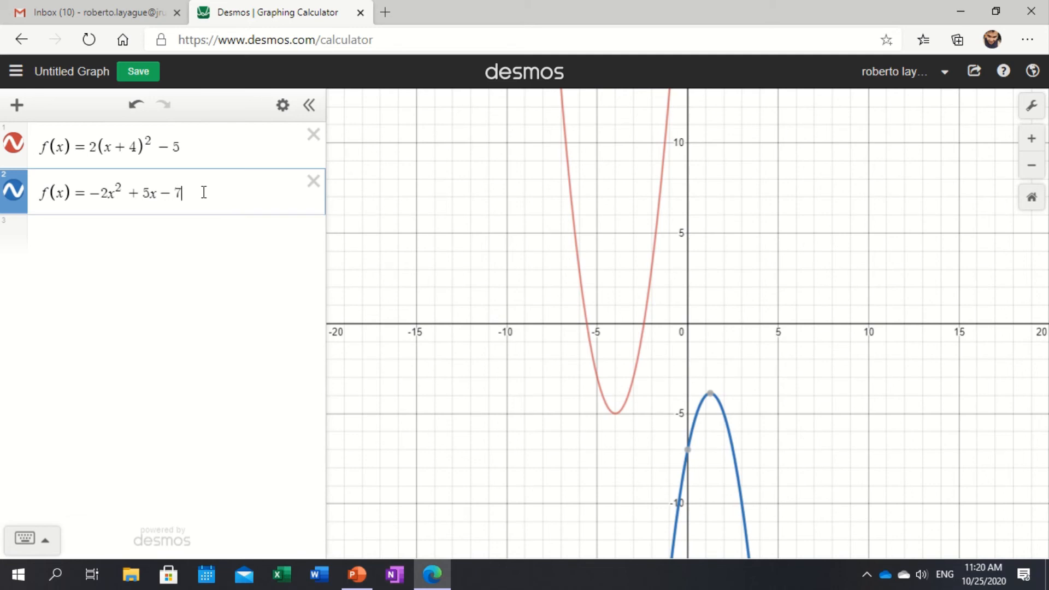
# Step: Add the parabola y = x² as the third expression
pyautogui.press('Return')
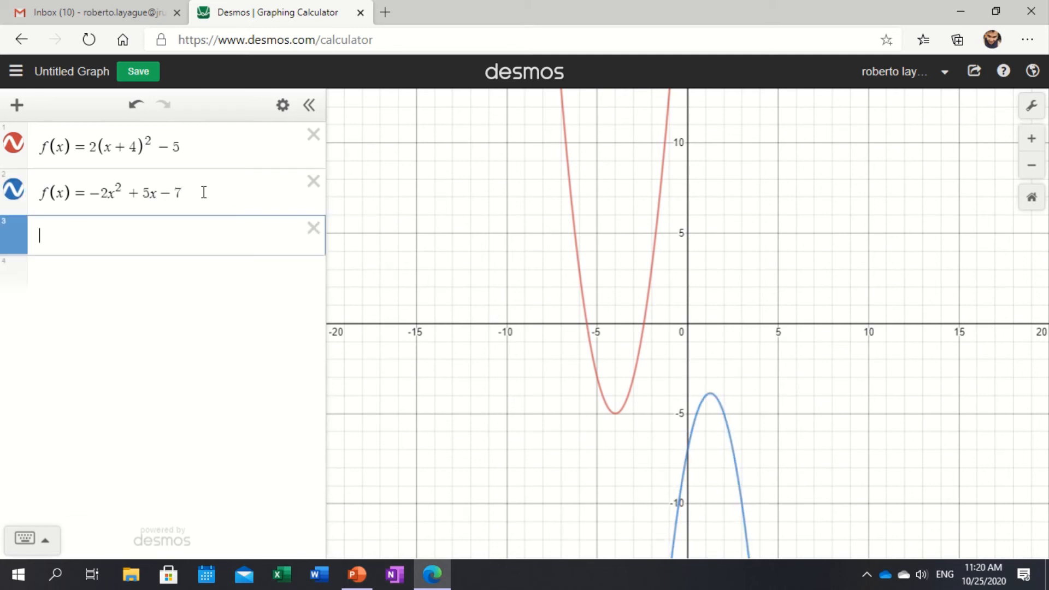
pyautogui.write('y=x')
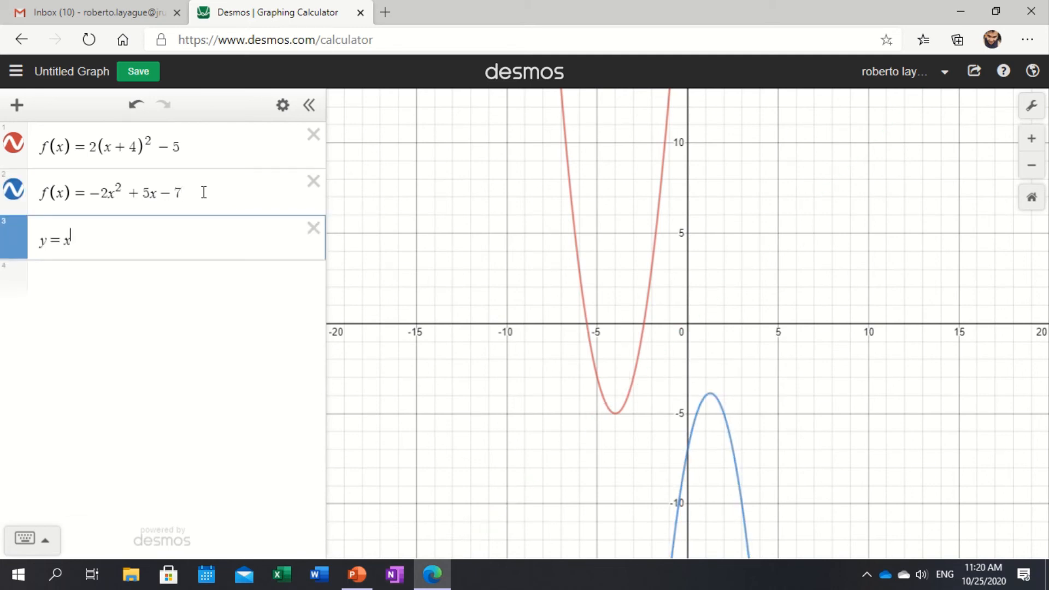
pyautogui.write('^2')
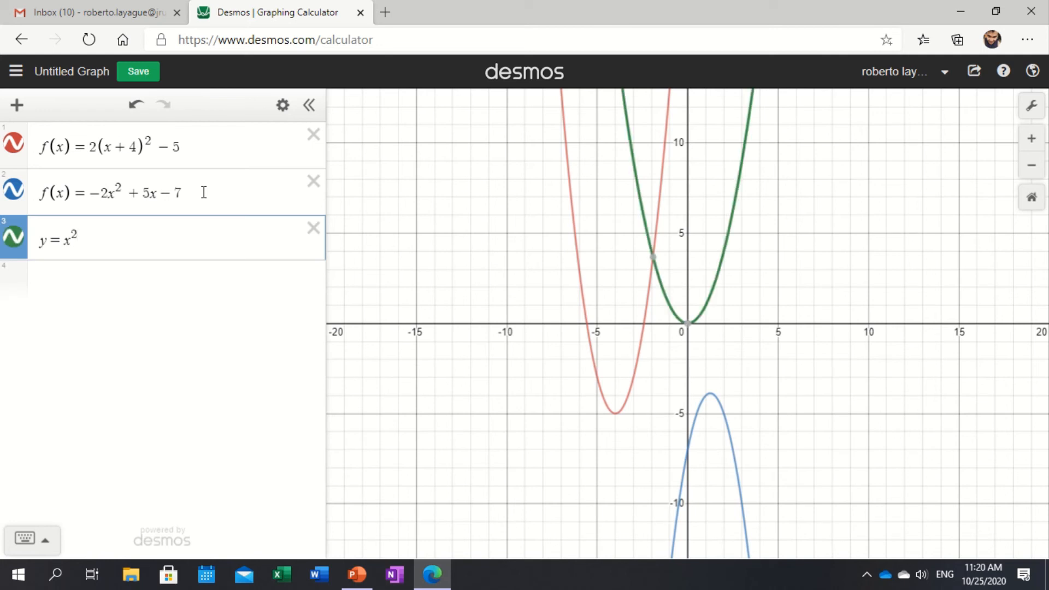
pyautogui.press('Return')
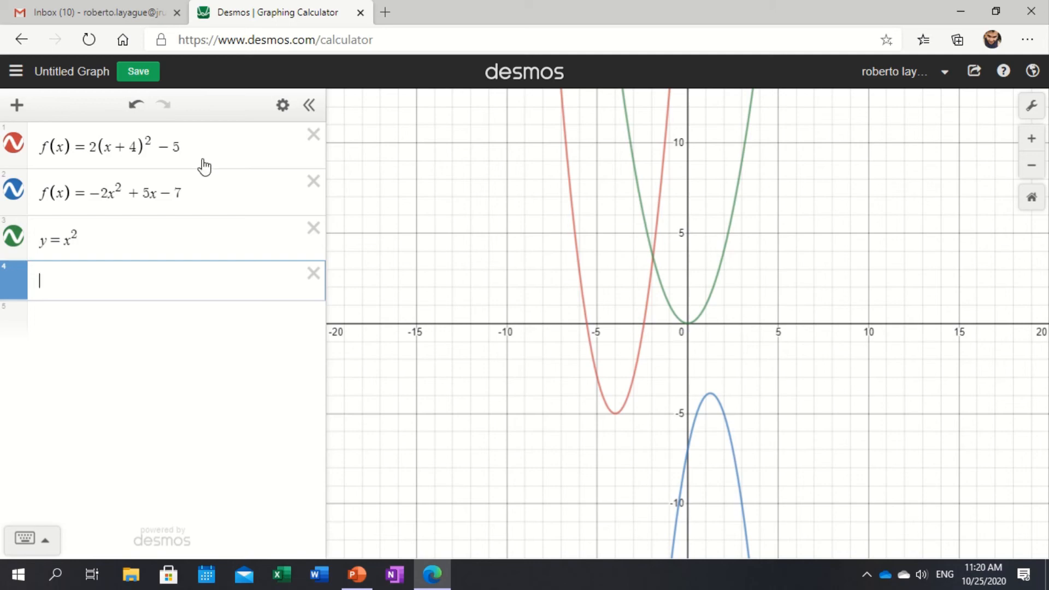
pyautogui.moveTo(593, 9)
pyautogui.click(470, 33)
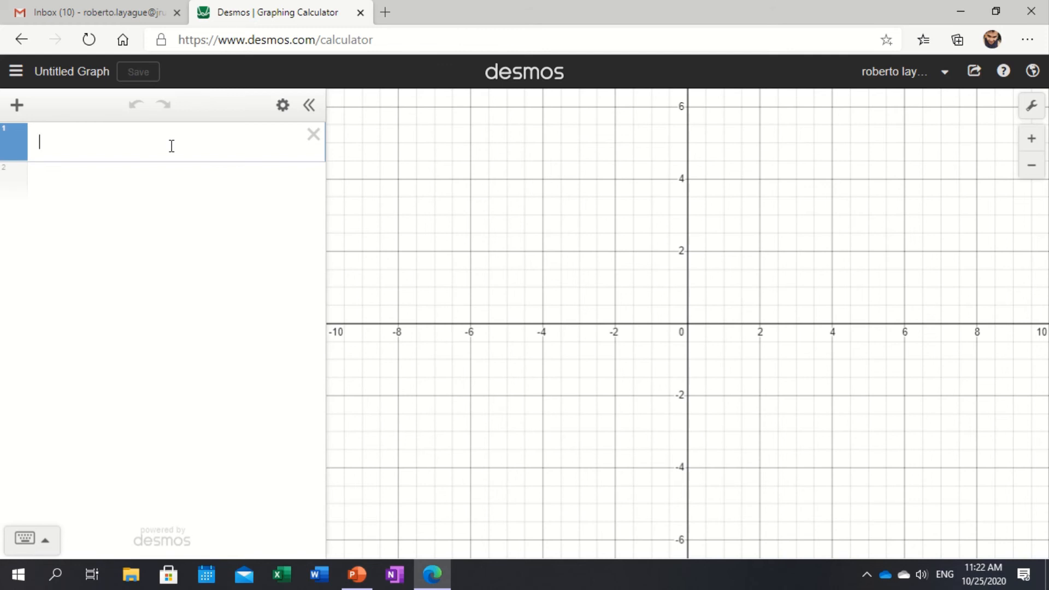
# Step: Graph the cubic function y = x³ as the first expression of the blank graph
pyautogui.write('y=')
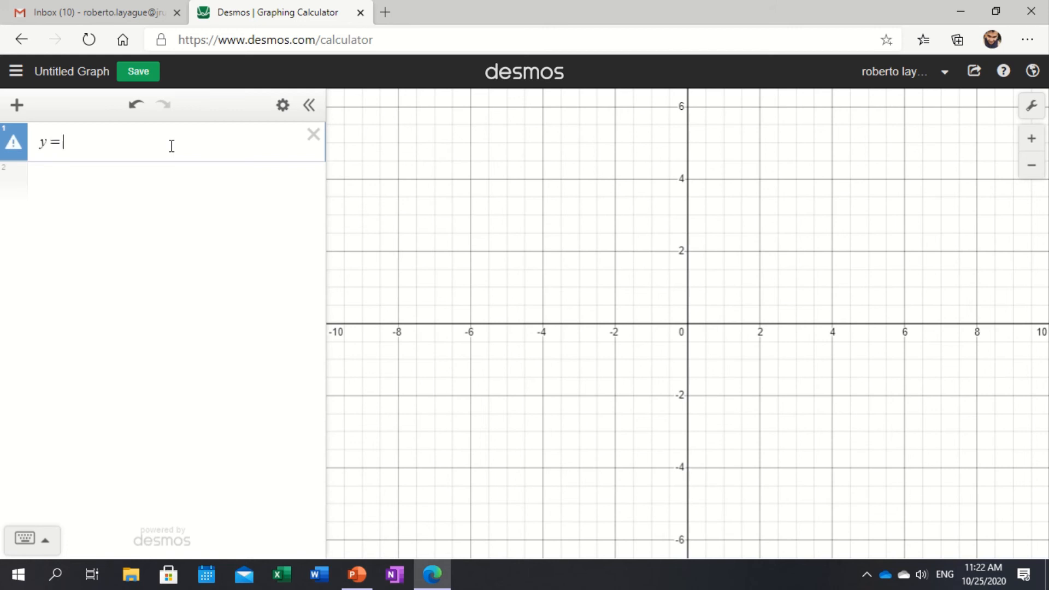
pyautogui.write('x^3')
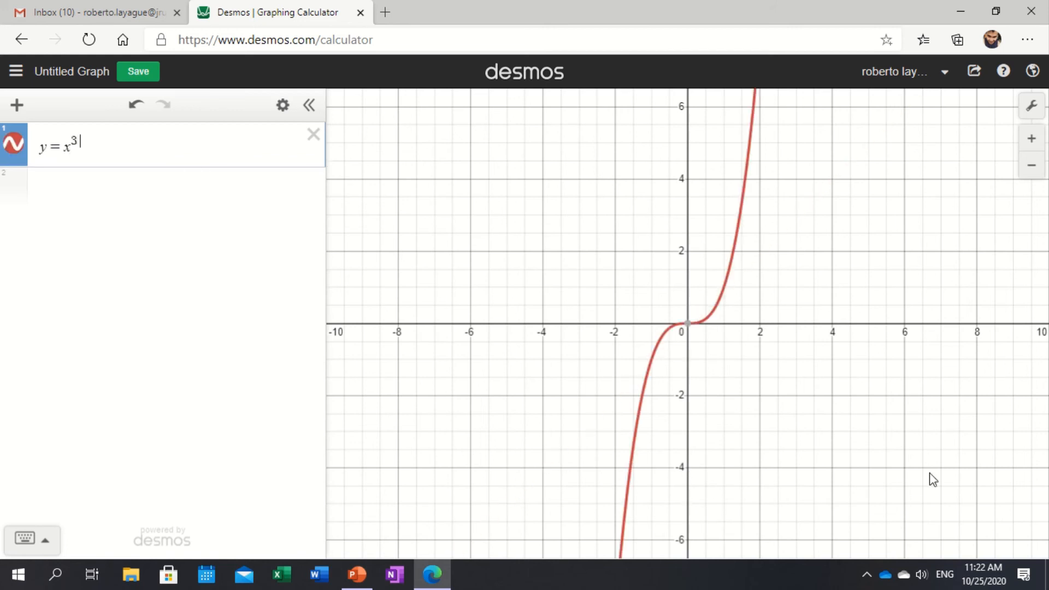
pyautogui.click(1031, 166)
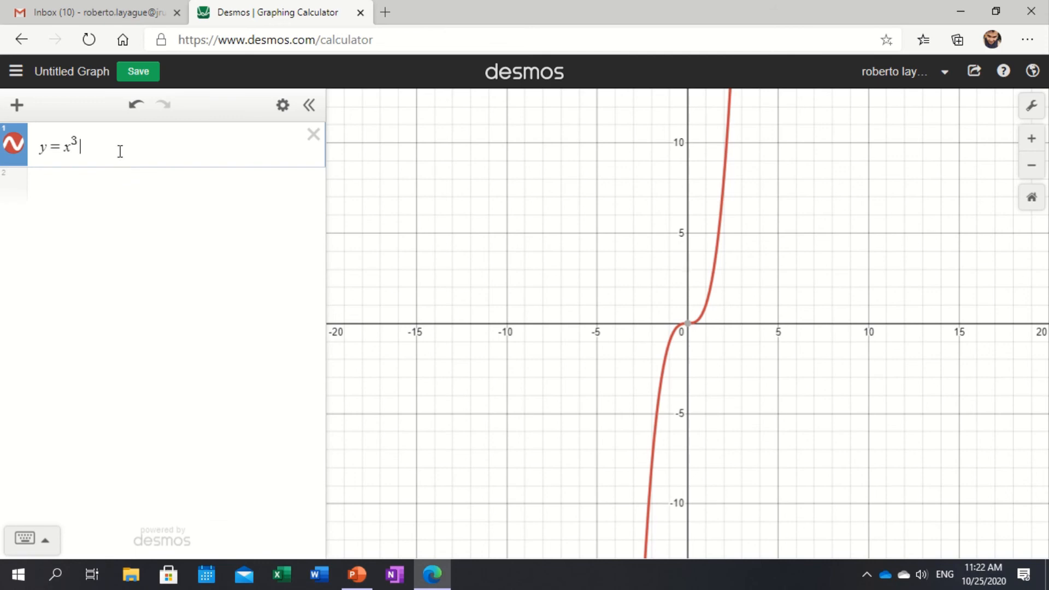
# Step: Add the cubic function y = x³ − 1 as the second expression
pyautogui.press('Return')
pyautogui.write('y=x^3')
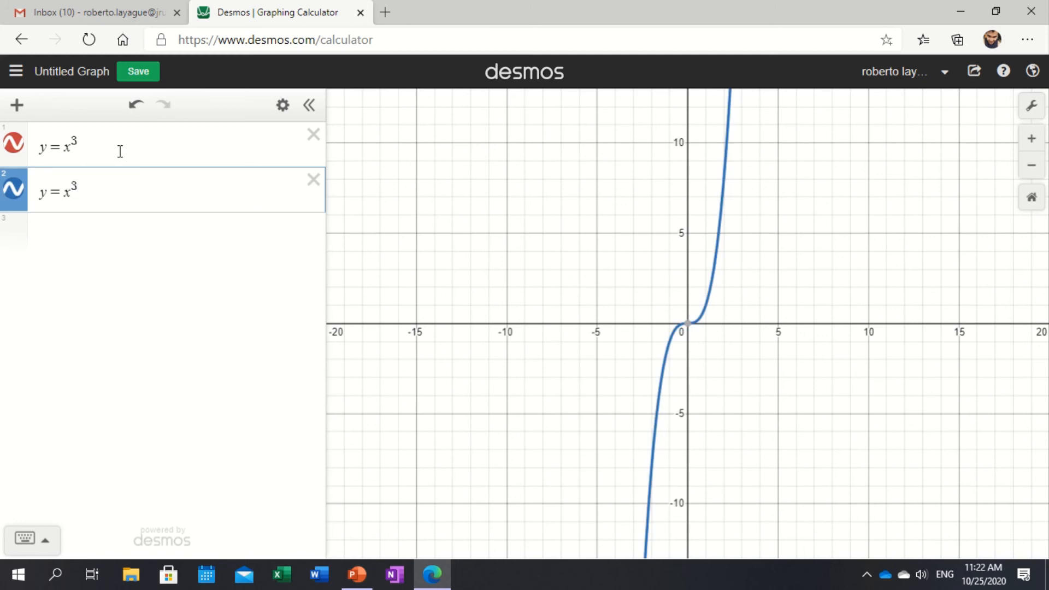
pyautogui.press('Right')
pyautogui.write('-')
pyautogui.write('1')
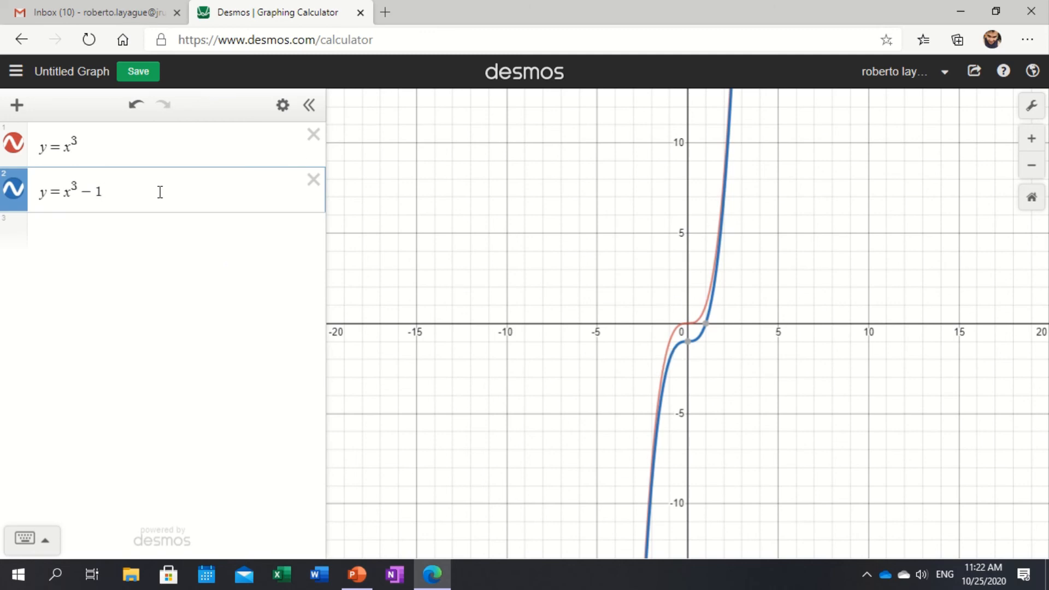
# Step: Add the cubic function y = −x³ + 2x as the third expression
pyautogui.click(131, 229)
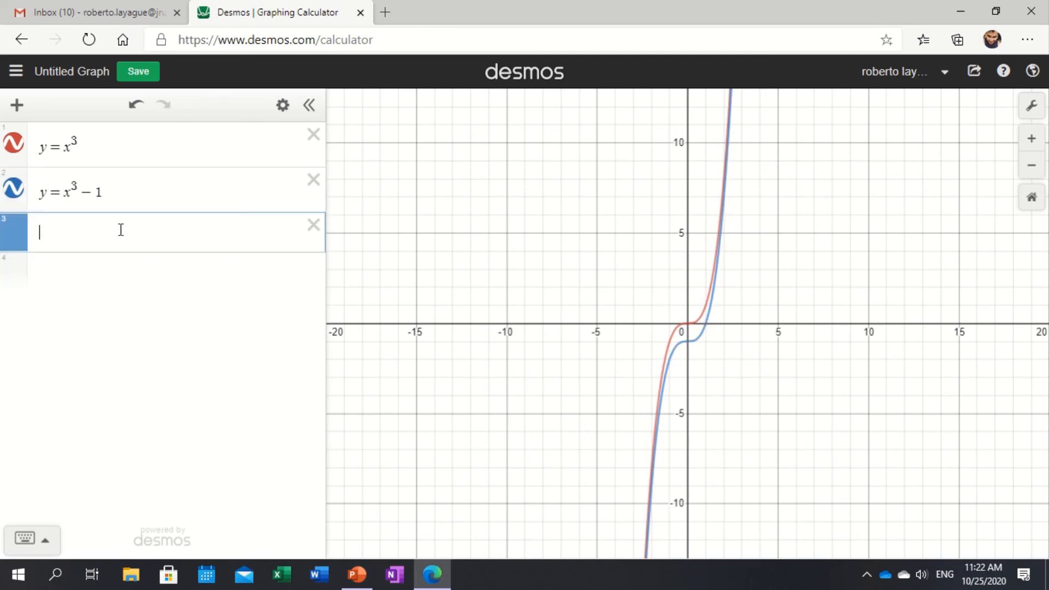
pyautogui.write('y=-x^3')
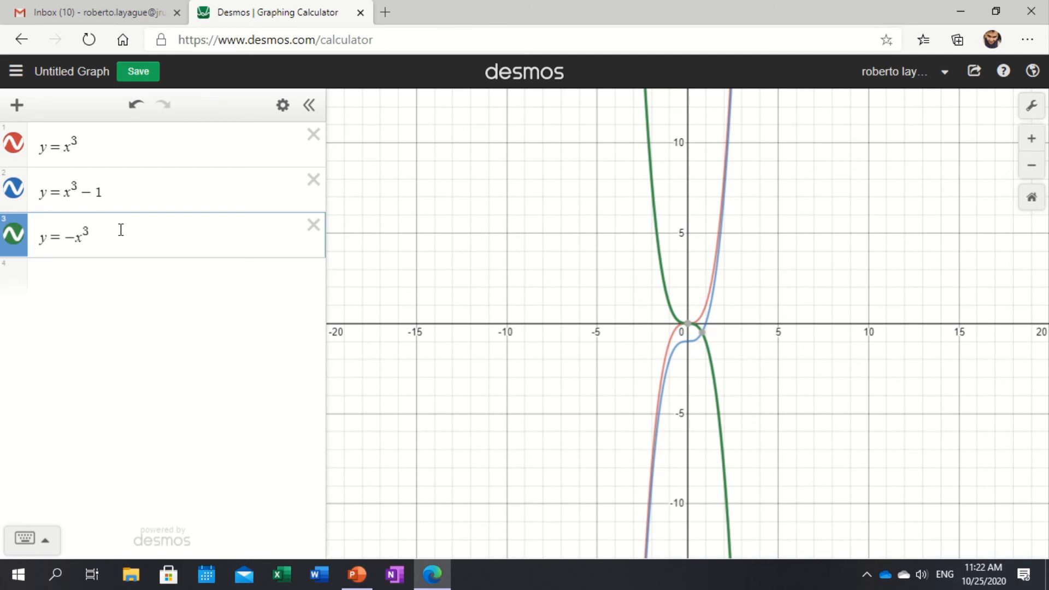
pyautogui.write('+')
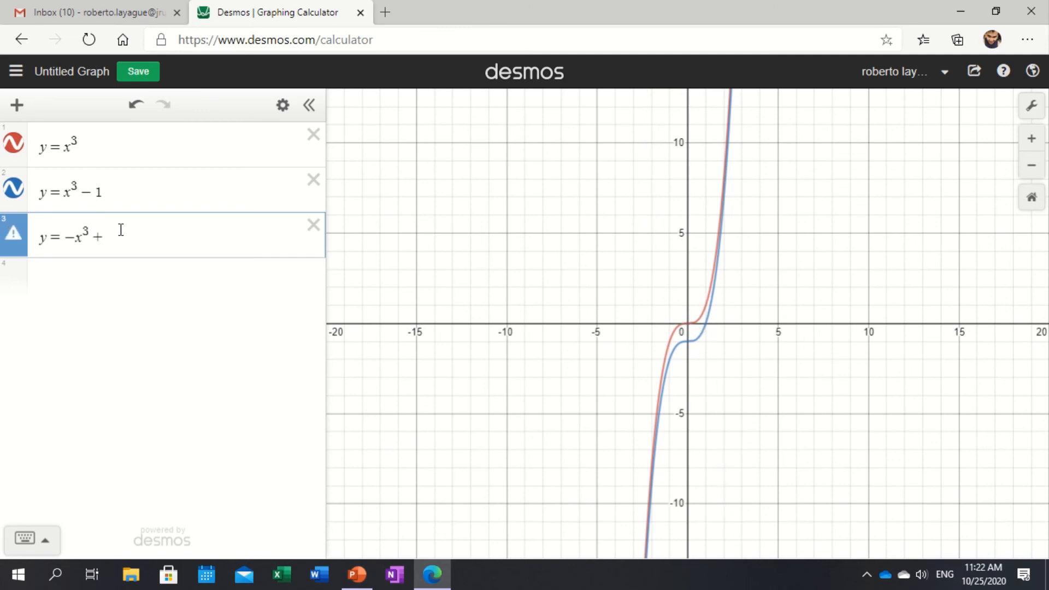
pyautogui.write('2')
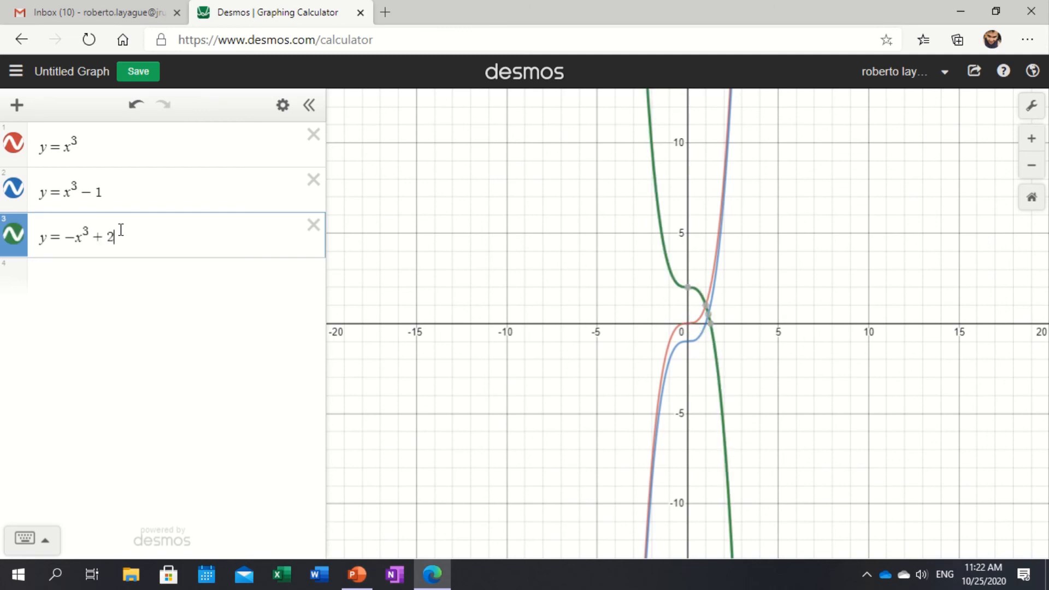
pyautogui.write('x')
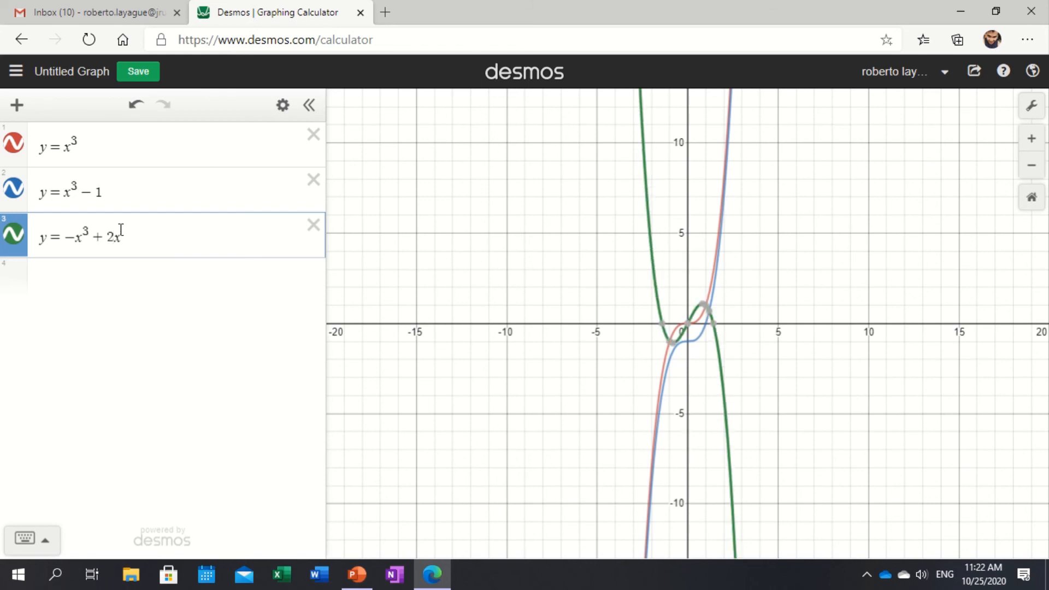
# Step: Add the cubic function y = 3x³ − 5x² as the fourth expression
pyautogui.press('Return')
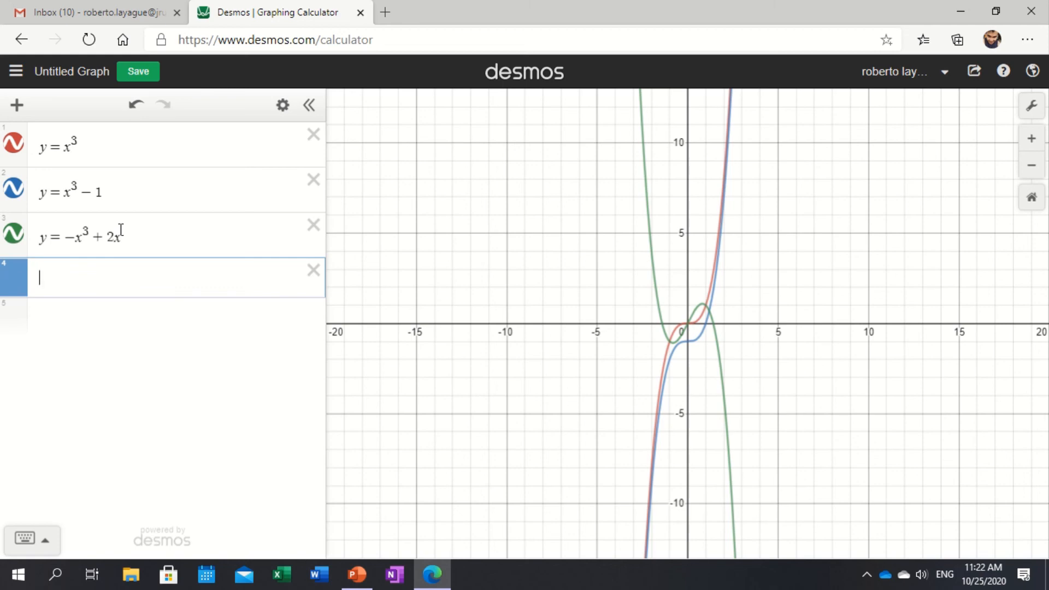
pyautogui.write('y=x^3')
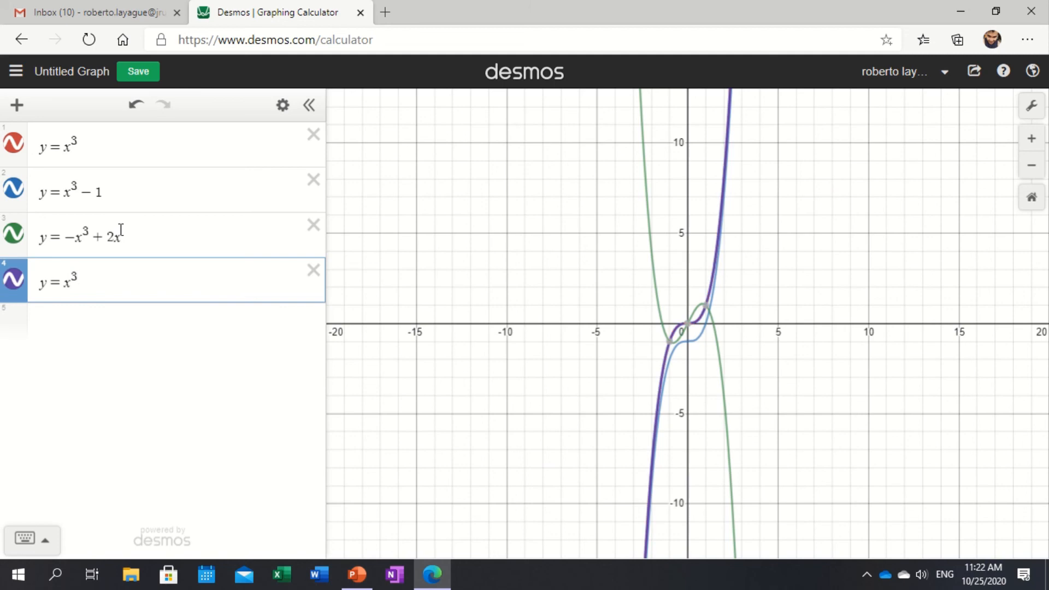
pyautogui.press('Left')
pyautogui.press('Left')
pyautogui.write('3')
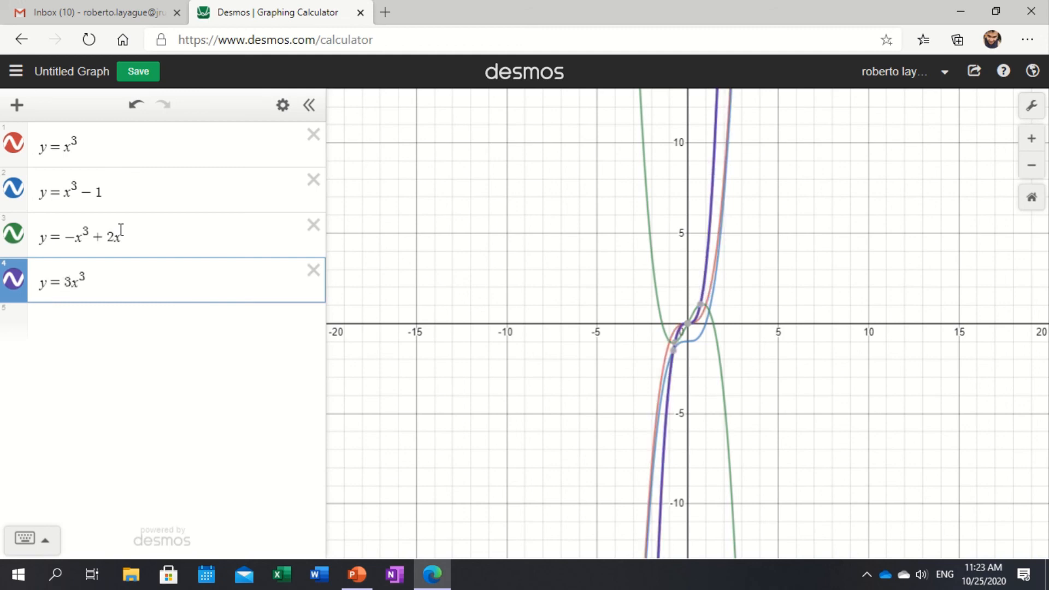
pyautogui.press('Right')
pyautogui.press('Right')
pyautogui.write('-5x')
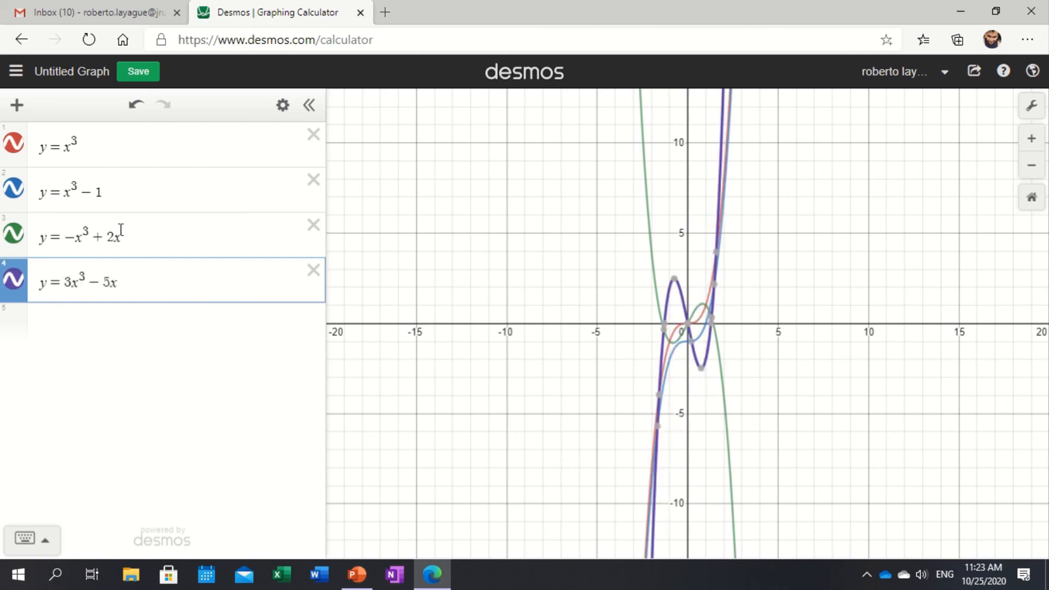
pyautogui.write('^2')
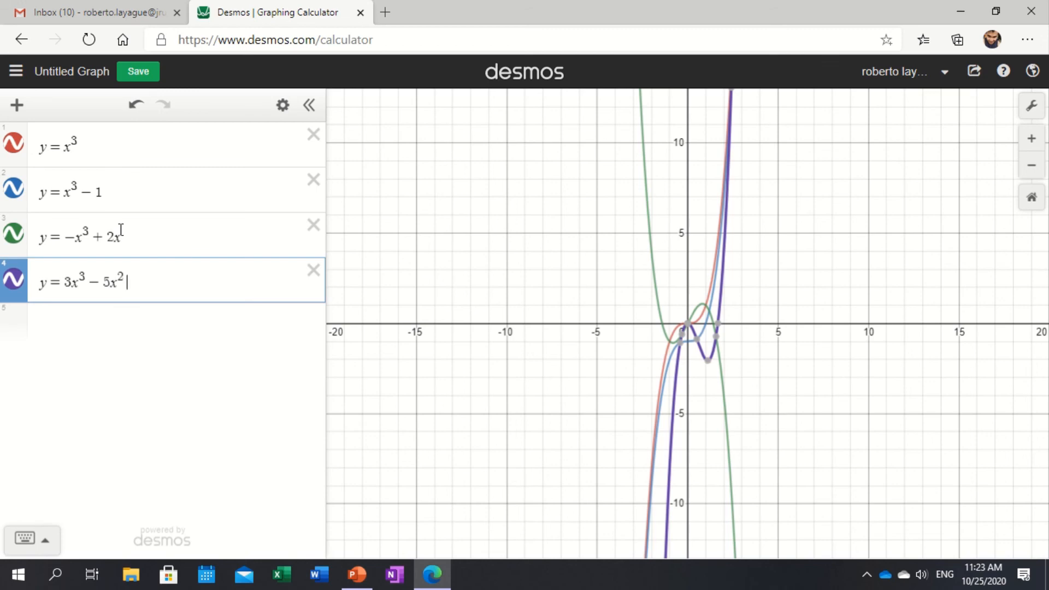
# Step: Add the cubic function y = 6x³ − 2x² + 5x − 1 as the fifth expression
pyautogui.press('Return')
pyautogui.write('y=')
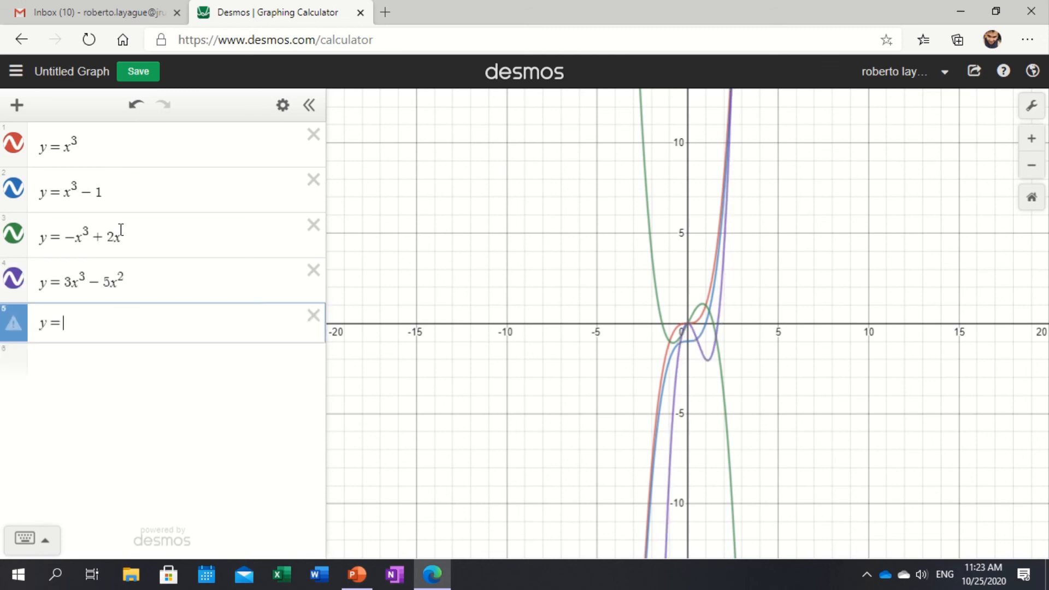
pyautogui.write('6x^3')
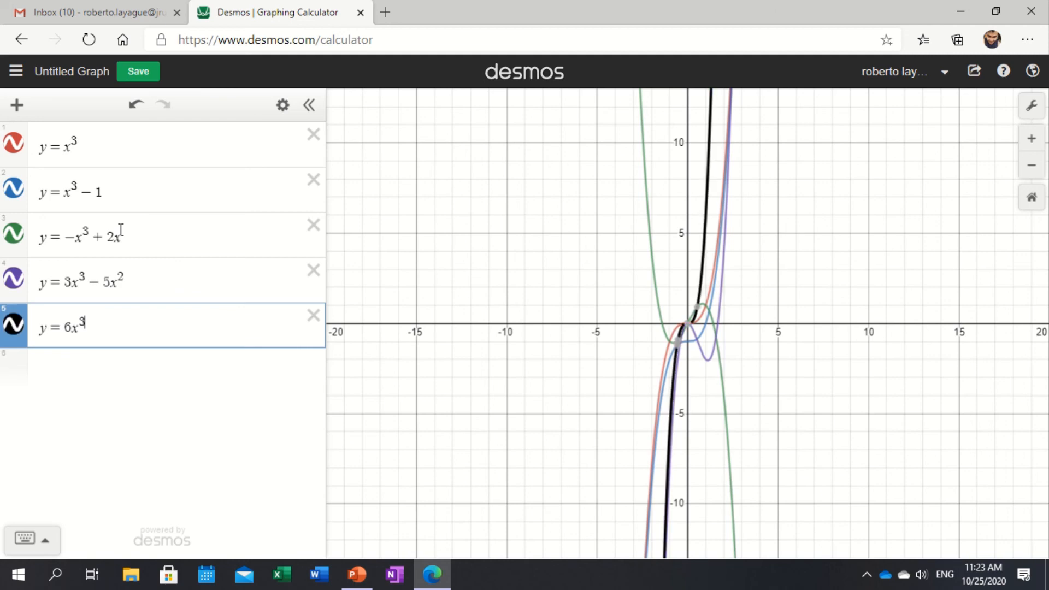
pyautogui.press('Right')
pyautogui.press('Left')
pyautogui.press('Right')
pyautogui.write('-2x')
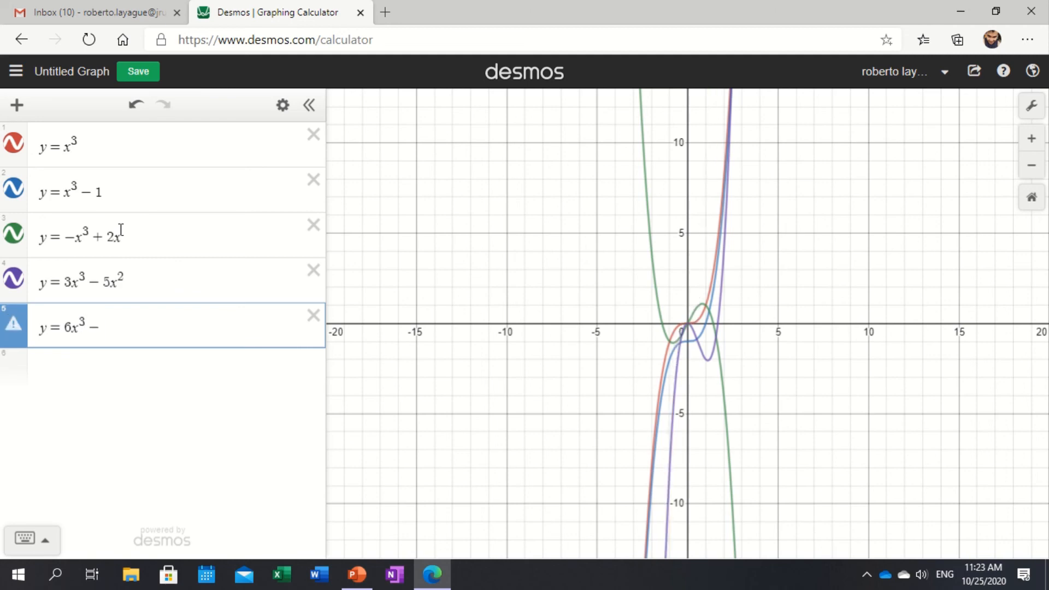
pyautogui.write('+')
pyautogui.press('BackSpace')
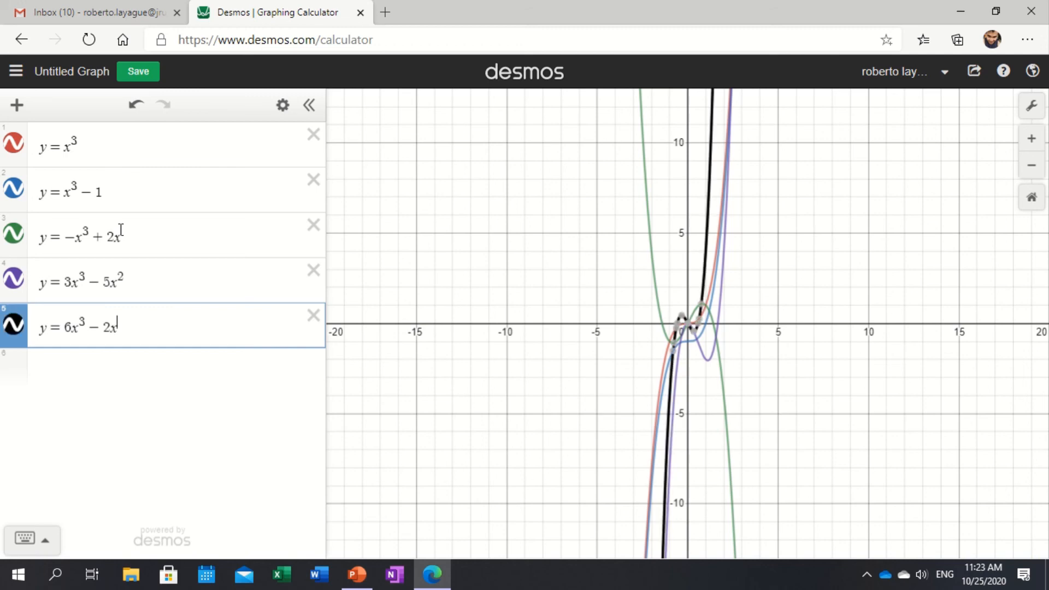
pyautogui.write('^2')
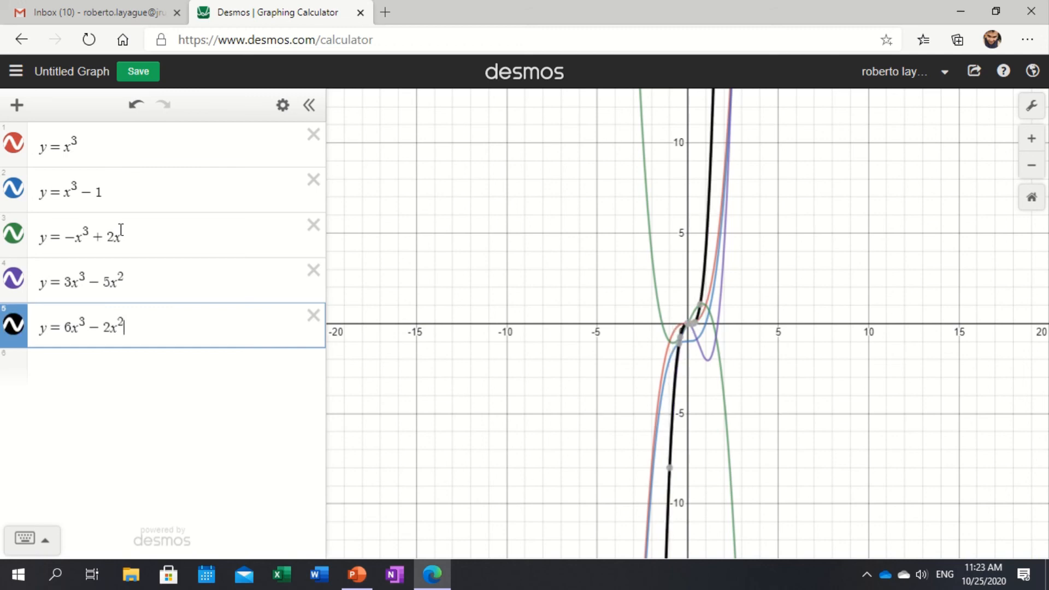
pyautogui.press('Right')
pyautogui.write('+ 5x - ')
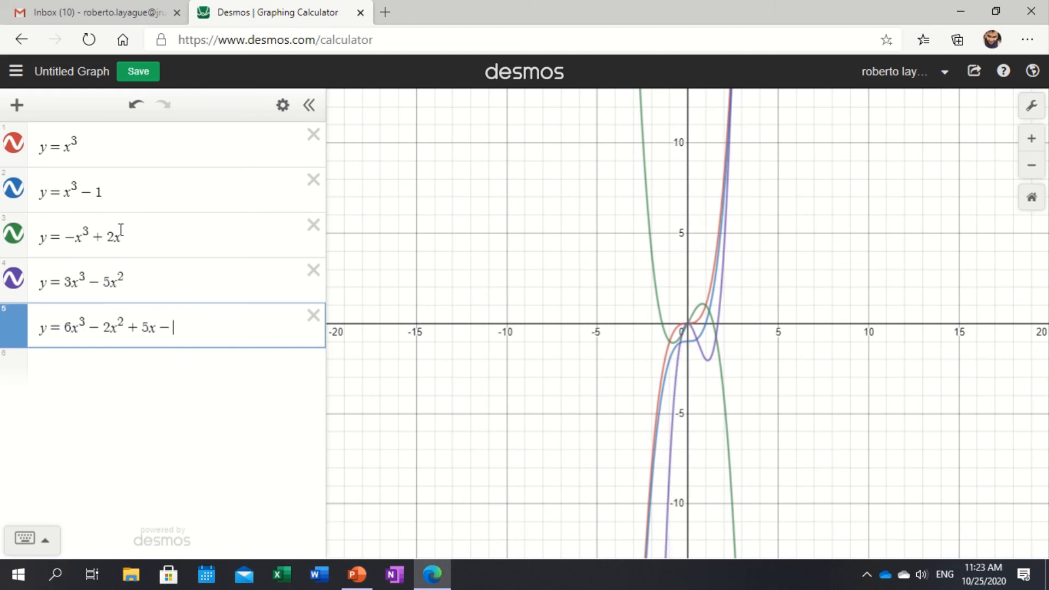
pyautogui.write('1')
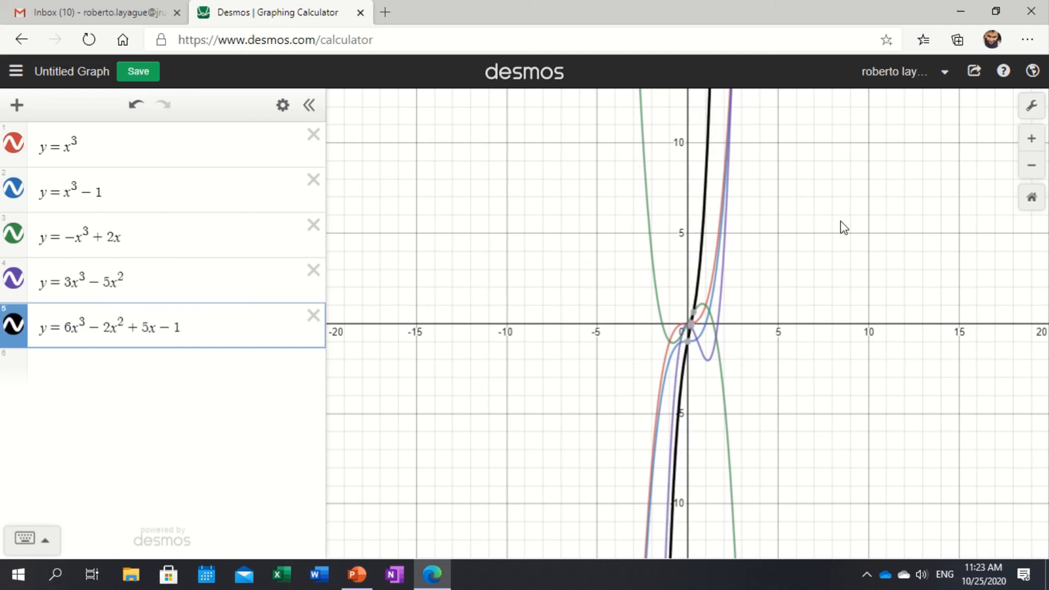
pyautogui.scroll(3, 840, 221)
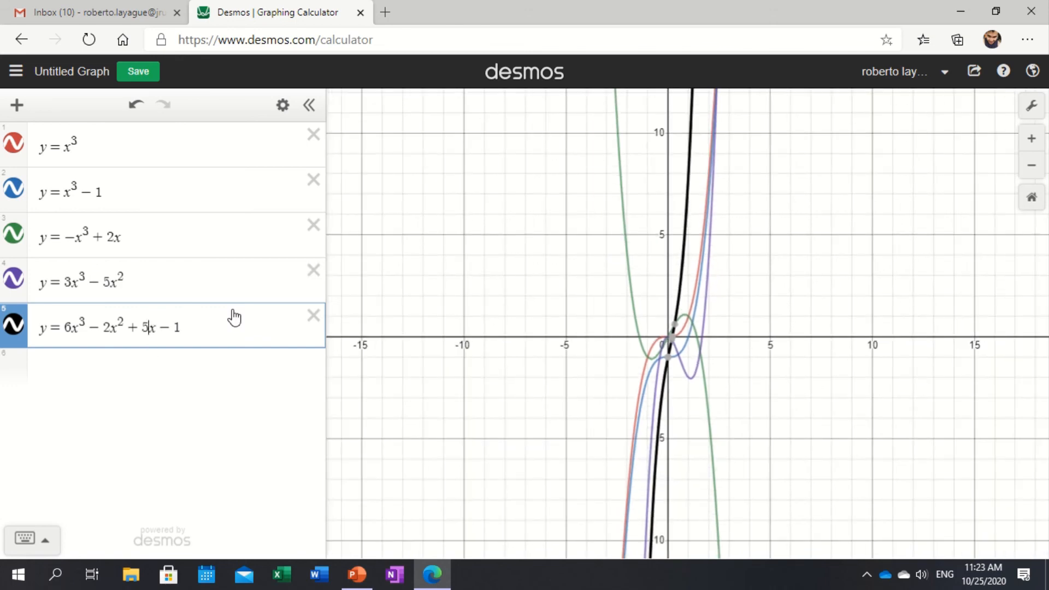
pyautogui.scroll(2, 756, 295)
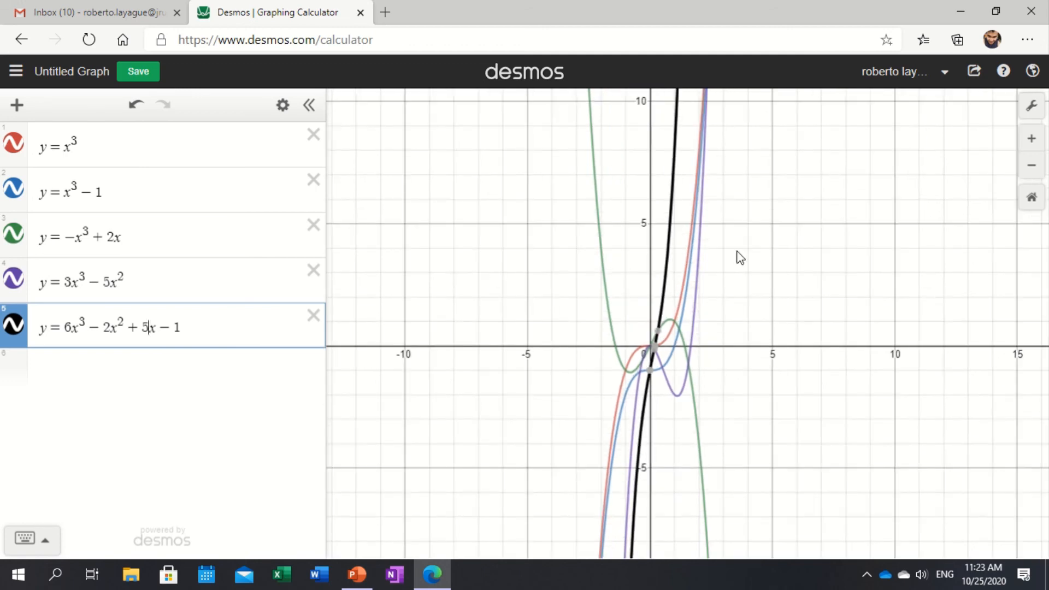
pyautogui.scroll(1, 738, 255)
pyautogui.scroll(1, 737, 255)
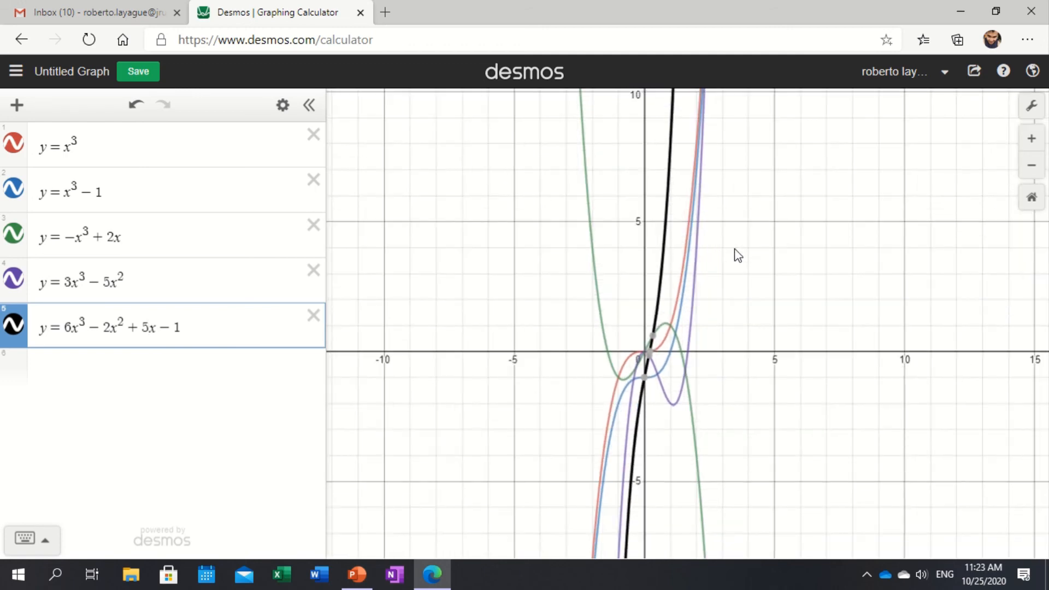